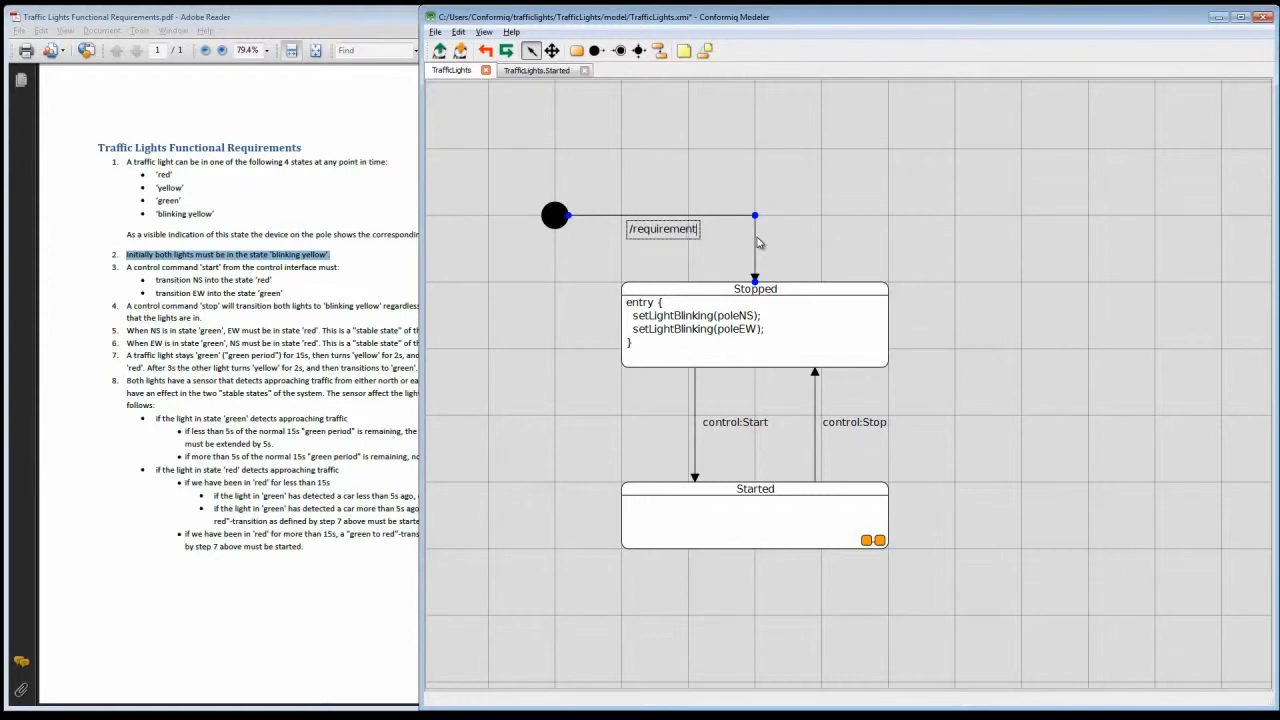
Step: Label the initial transition to Stopped /requirement "2" : "Initially both lights must be in the state blinking yellow";
key(BackSpace)
key(BackSpace)
text(2" : ")
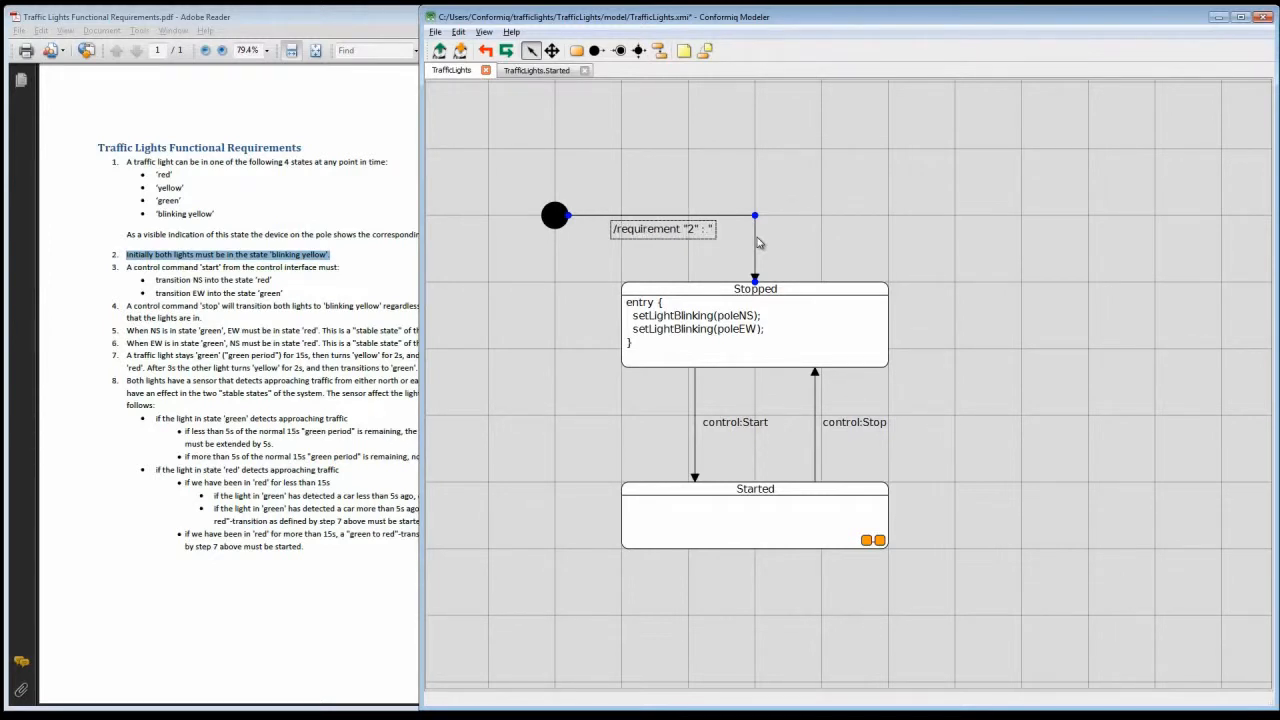
text(Initially both lights must be in the state 'blinking yellow'.)
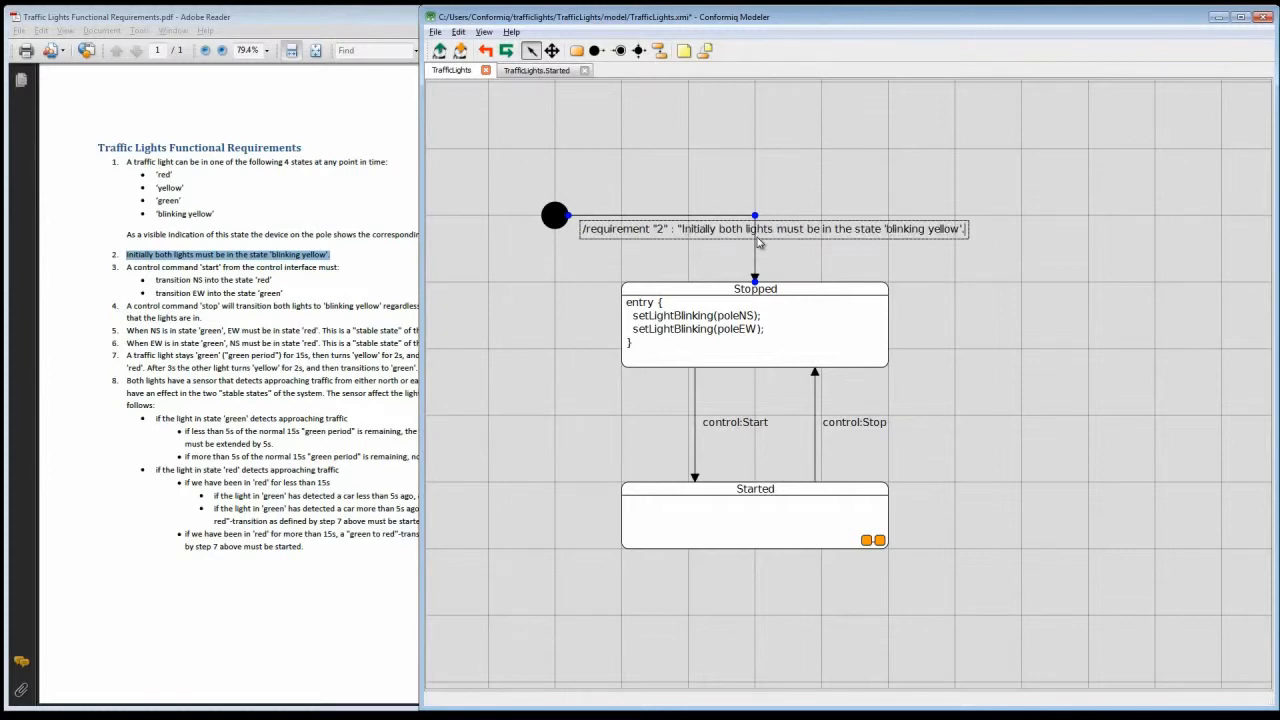
key(BackSpace)
key(BackSpace)
key(BackSpace)
key(BackSpace)
key(BackSpace)
key(BackSpace)
key(BackSpace)
key(BackSpace)
key(BackSpace)
key(BackSpace)
key(BackSpace)
key(BackSpace)
key(BackSpace)
key(BackSpace)
key(BackSpace)
key(BackSpace)
key(BackSpace)
text(bnlink)
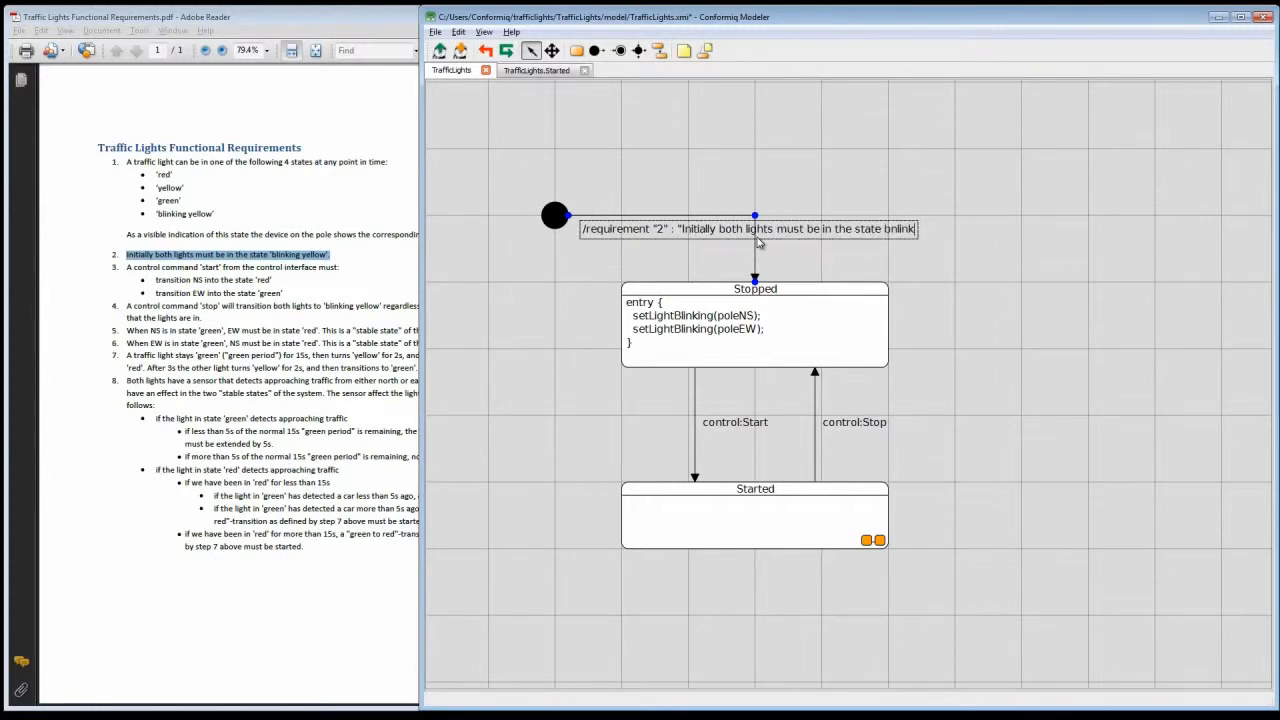
text(king)
click(1018, 341)
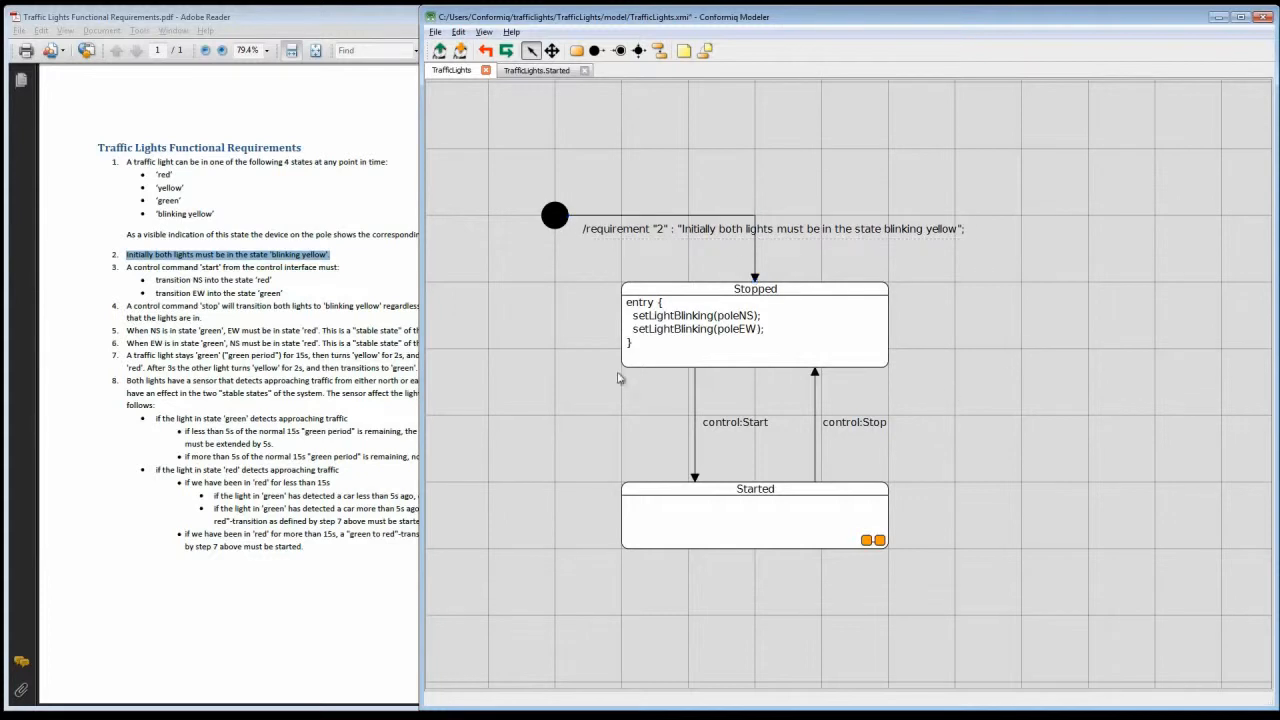
Step: In the Started sub-diagram, add requirement "3.1"; and requirement "3.2"; before initializeStableGreen() on the initial transition, and save
click(262, 281)
drag(297, 300, 140, 266)
click(298, 283)
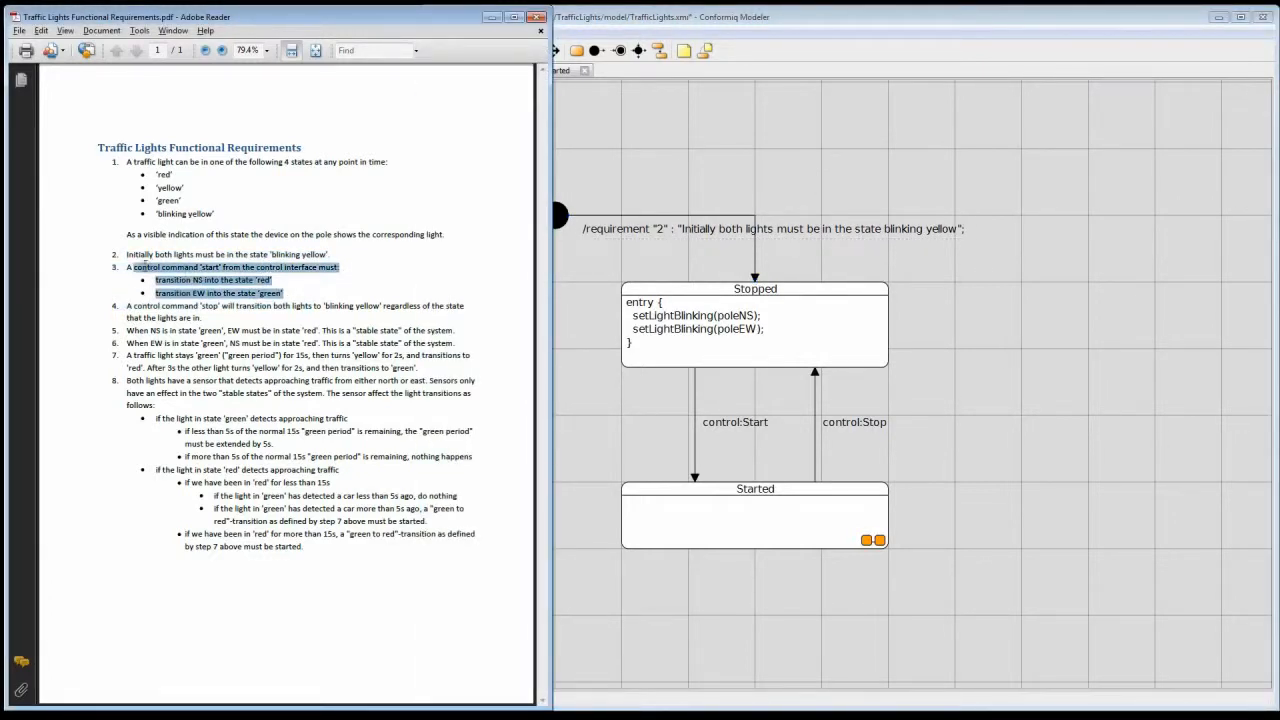
click(356, 281)
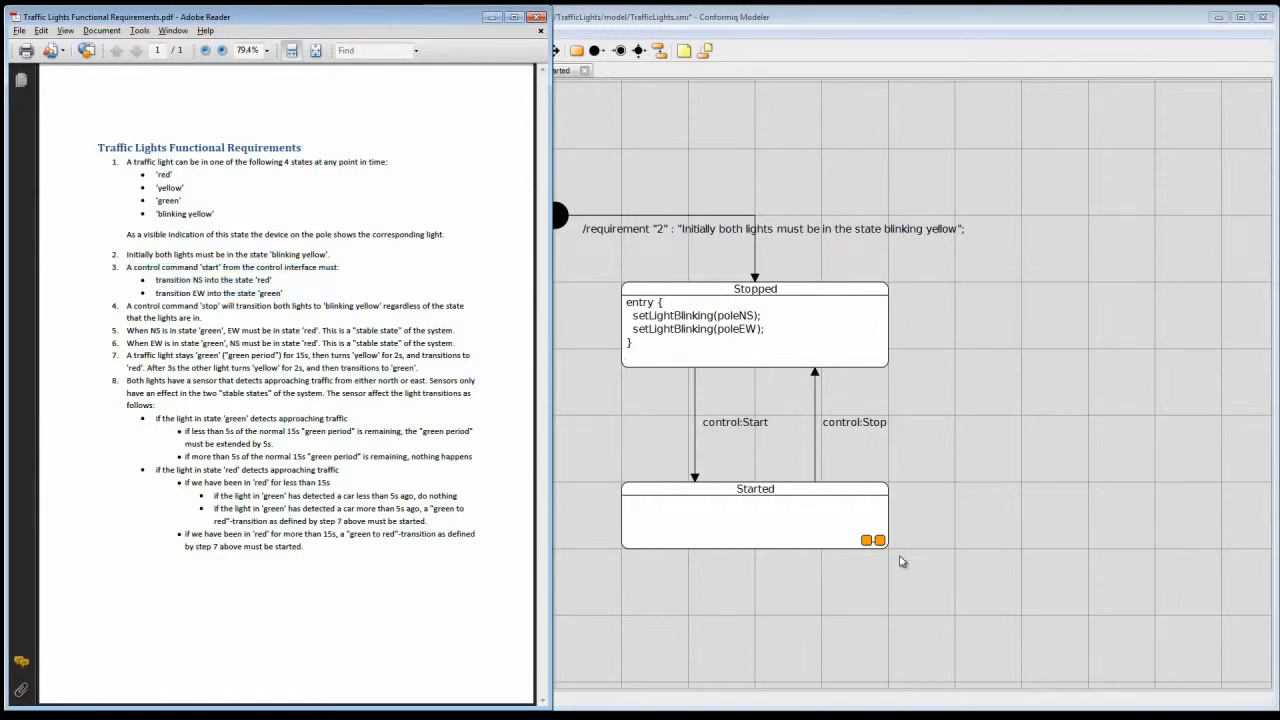
double_click(872, 542)
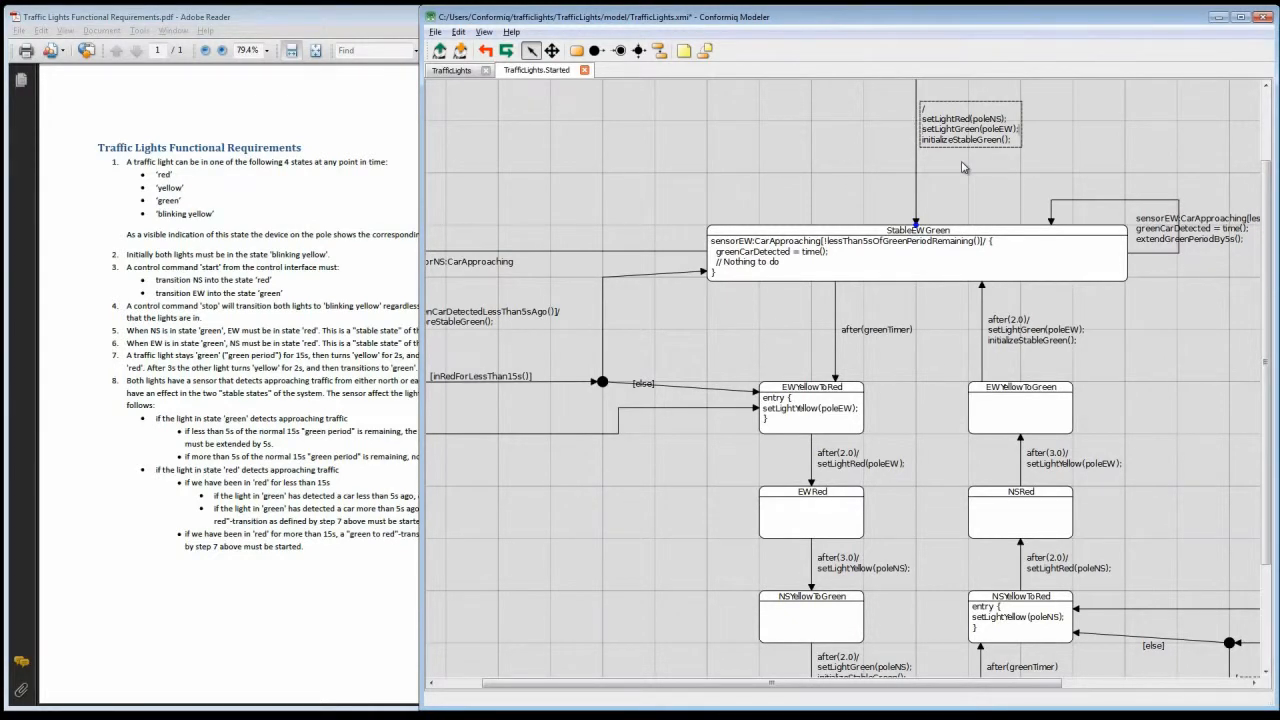
key(Return)
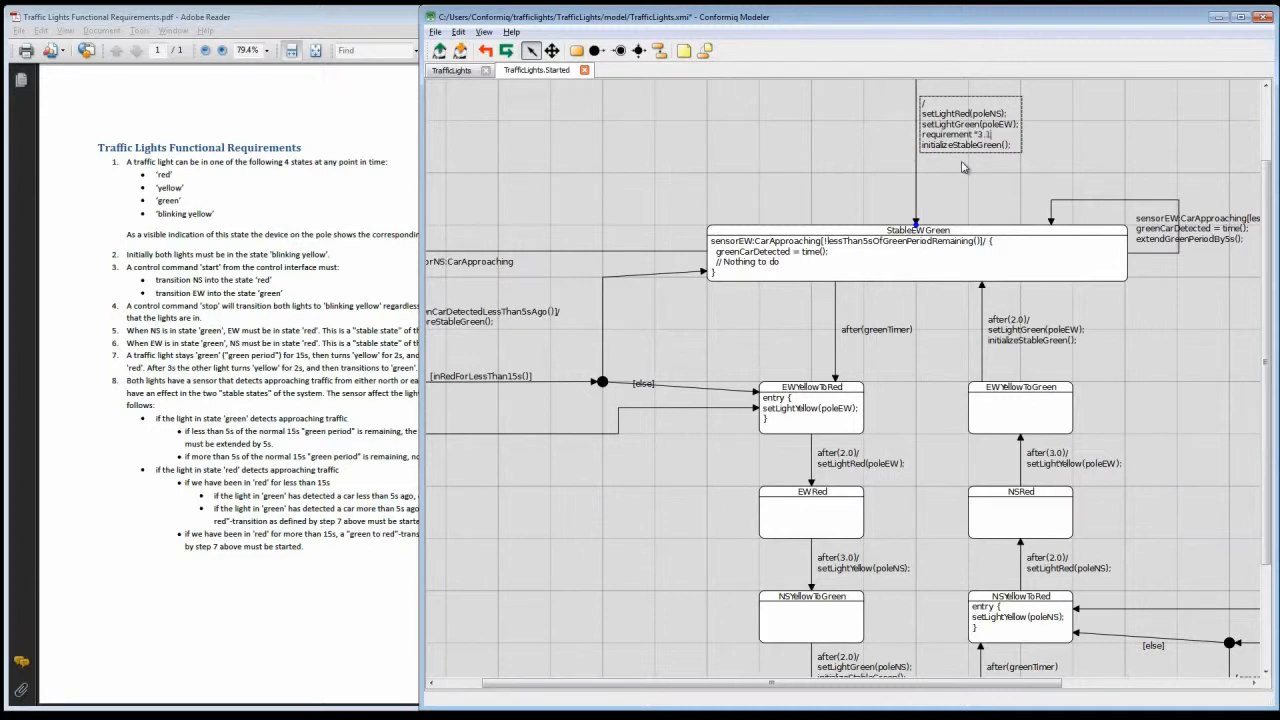
text(requirement "3.1";)
key(Return)
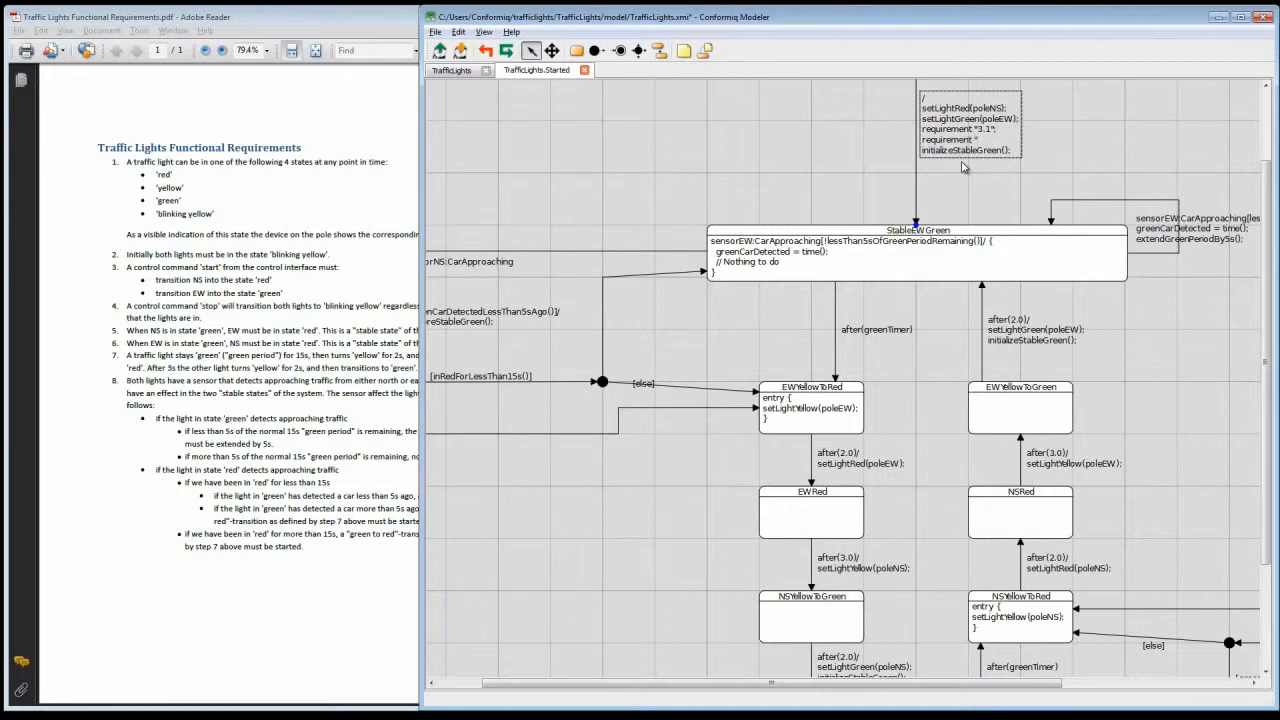
key(ctrl+s)
click(883, 176)
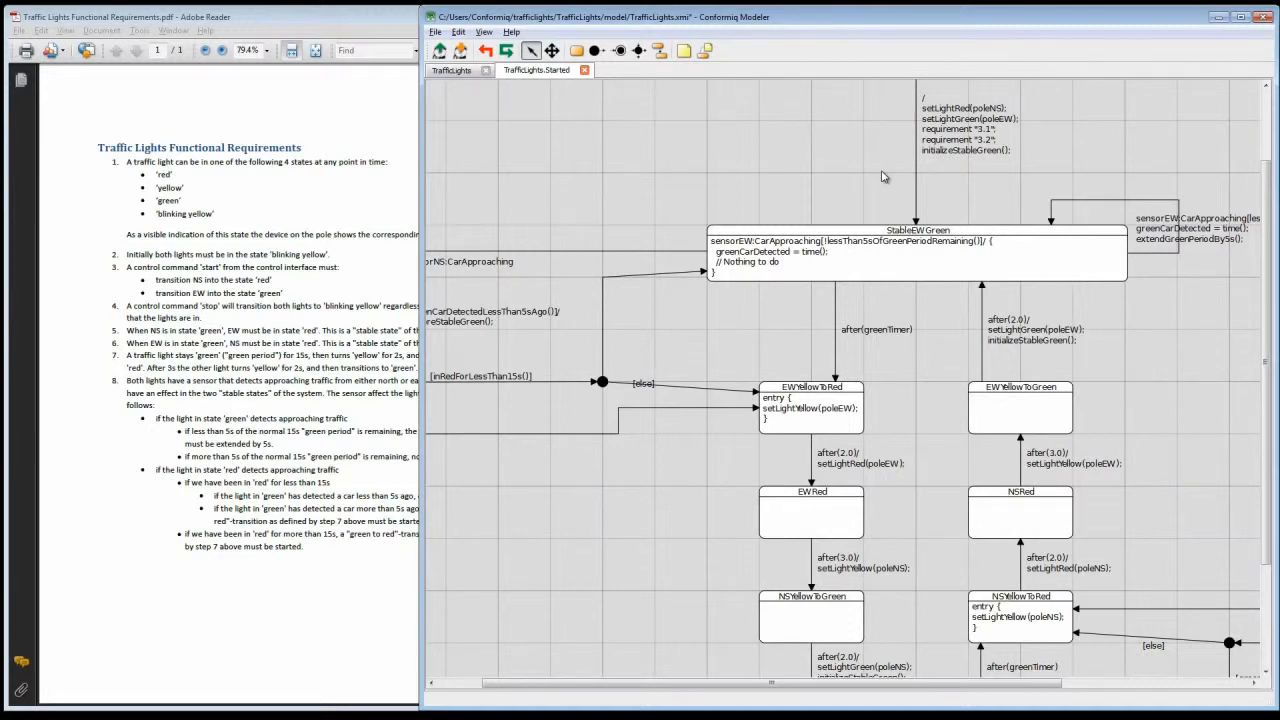
Step: In the TrafficLights diagram, append /requirement "4"; to the control:Stop transition from Started to Stopped
click(460, 72)
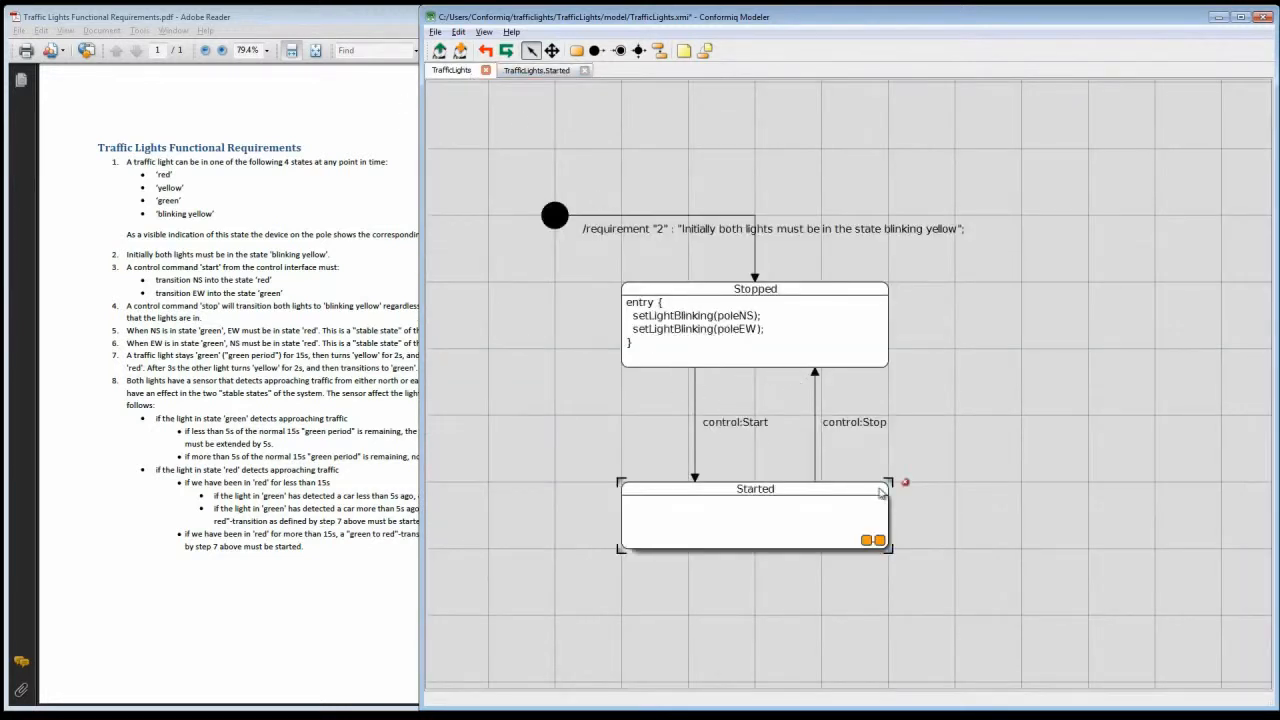
click(873, 424)
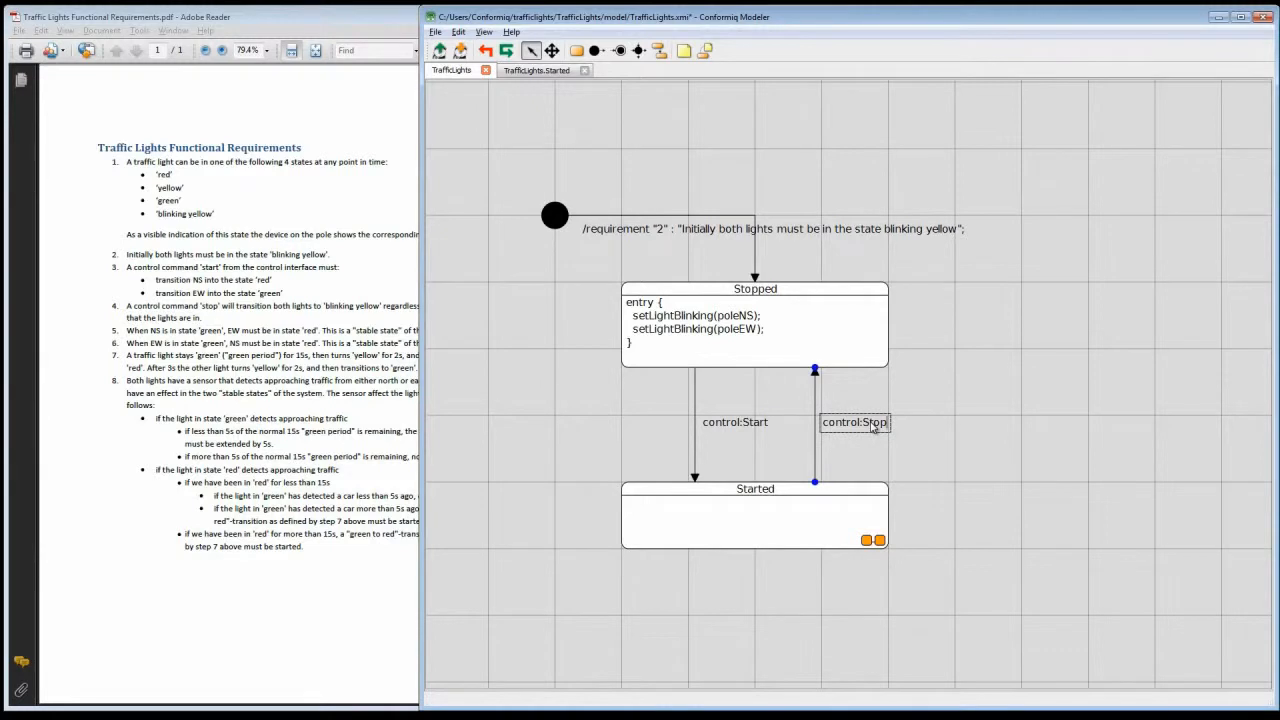
text(/requirement "4";)
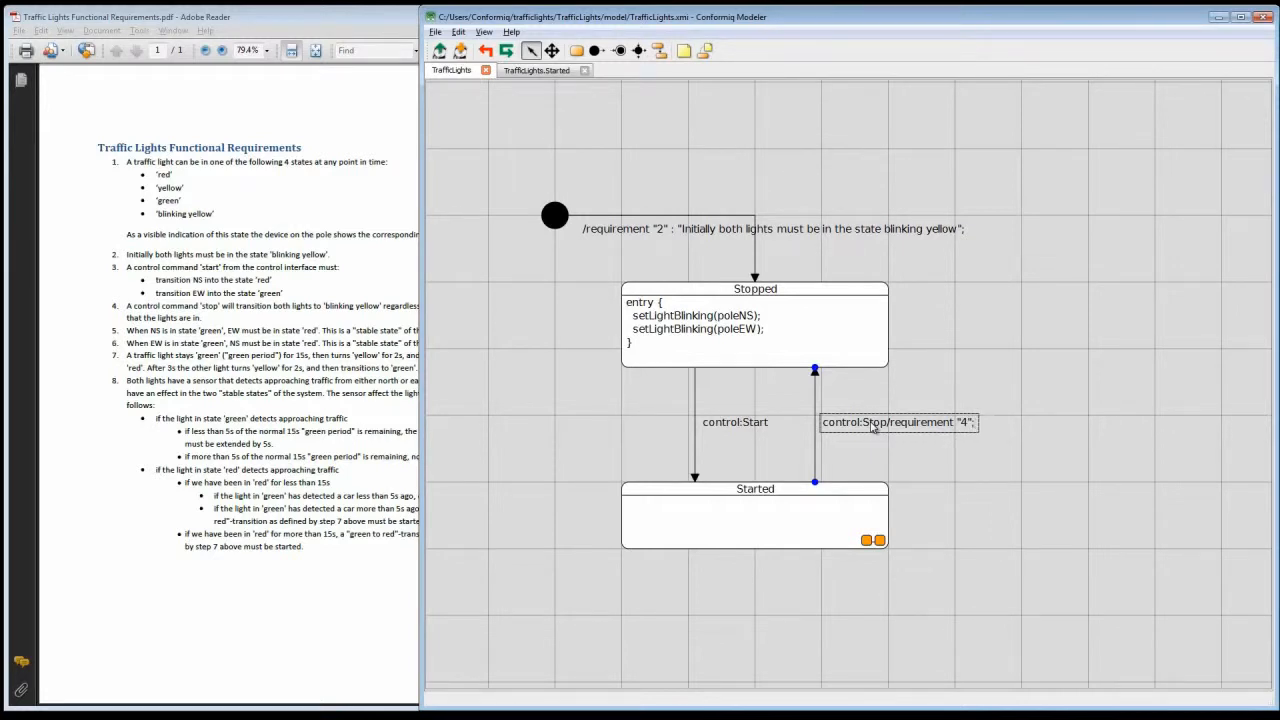
click(1080, 327)
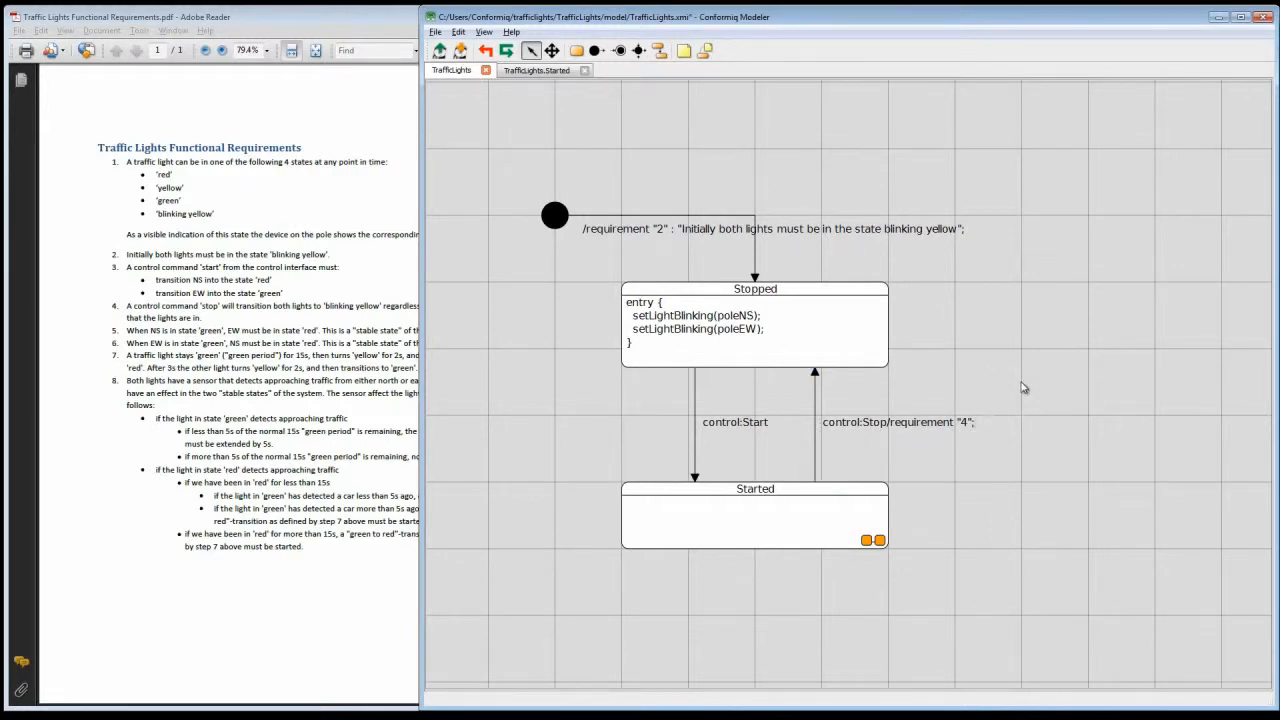
Step: In the TrafficLights.Started diagram, add an entry block containing requirement "6"; at the start of the StableEWGreen state
click(553, 74)
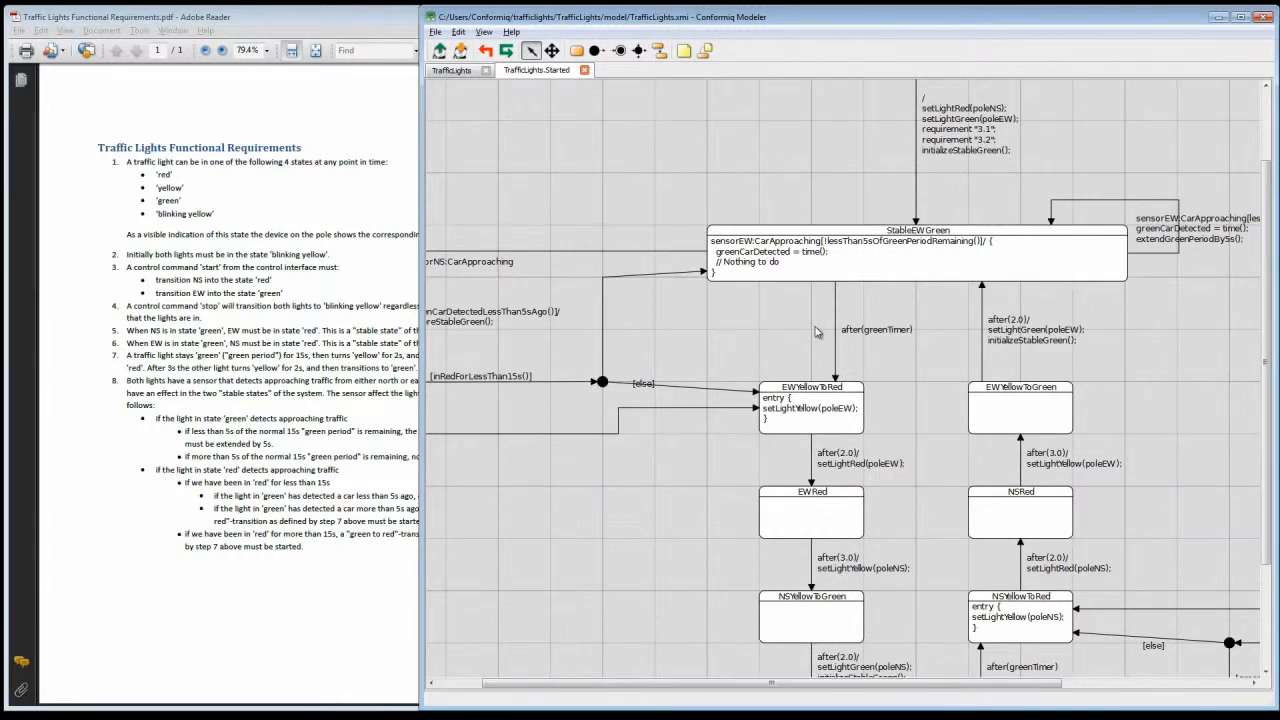
click(767, 253)
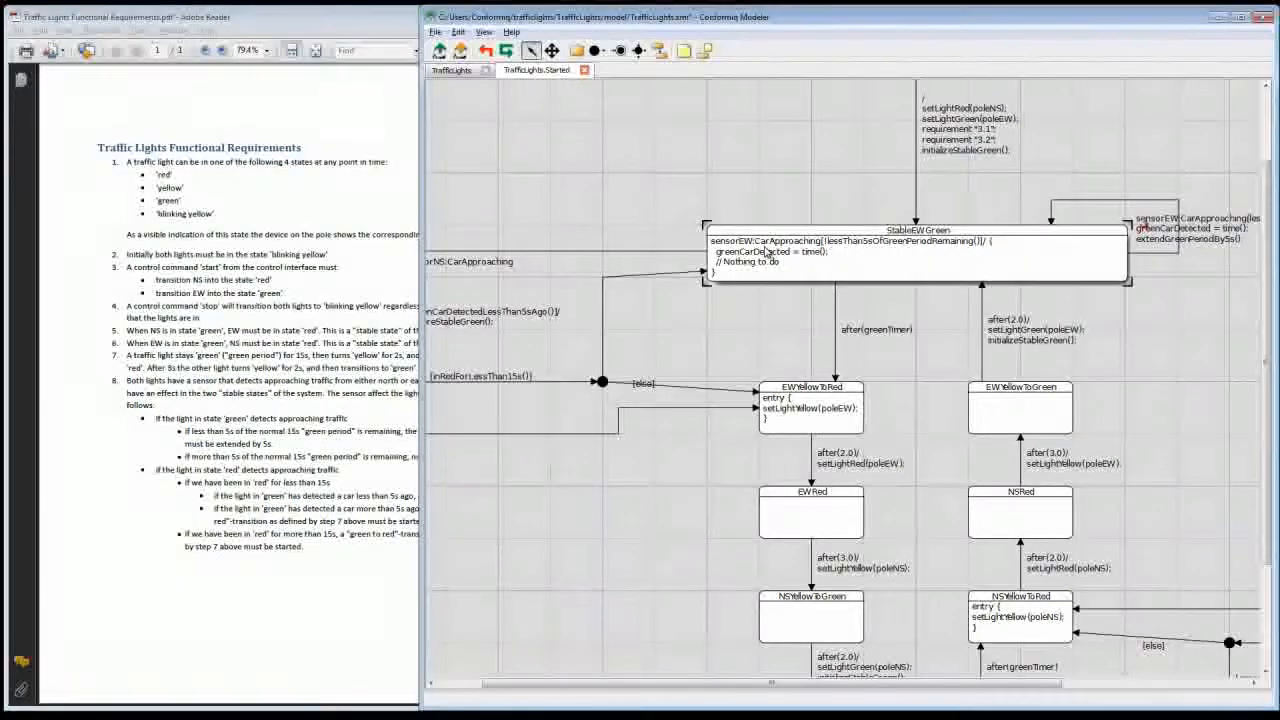
key(Return)
key(Up)
text(entry {)
key(Return)
key(Return)
text(})
key(Return)
key(Up)
key(Up)
text(require)
scroll(784, 294, up, 1)
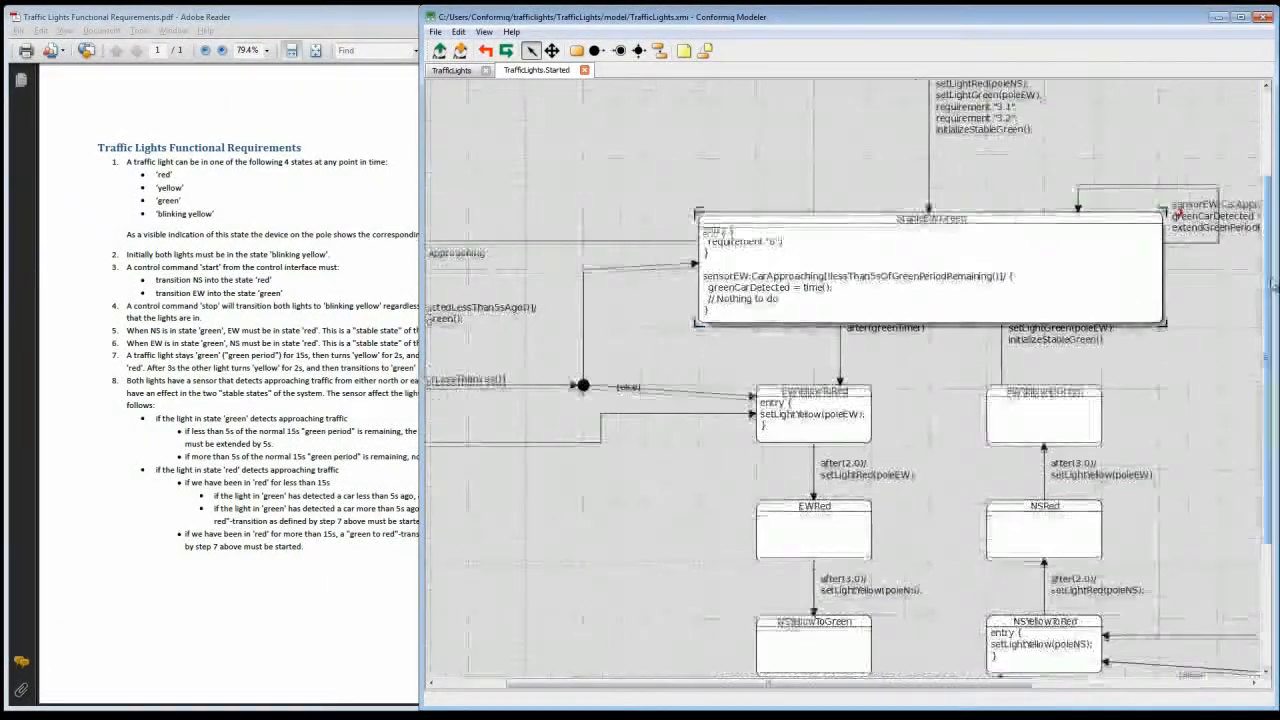
Step: Add an entry block containing requirement "5"; at the start of the StableNSGreen state
scroll(785, 300, down, 3)
click(811, 601)
text(entry {)
key(Return)
key(Return)
text(})
key(Return)
key(Return)
key(Up)
key(Up)
key(Up)
text(requirement "5")
Step: Check the less-than-5s rule in the requirements PDF and add requirement "8.1.1"; to StableEWGreen's self-transition after extendGreenPeriodBy5s()
click(585, 405)
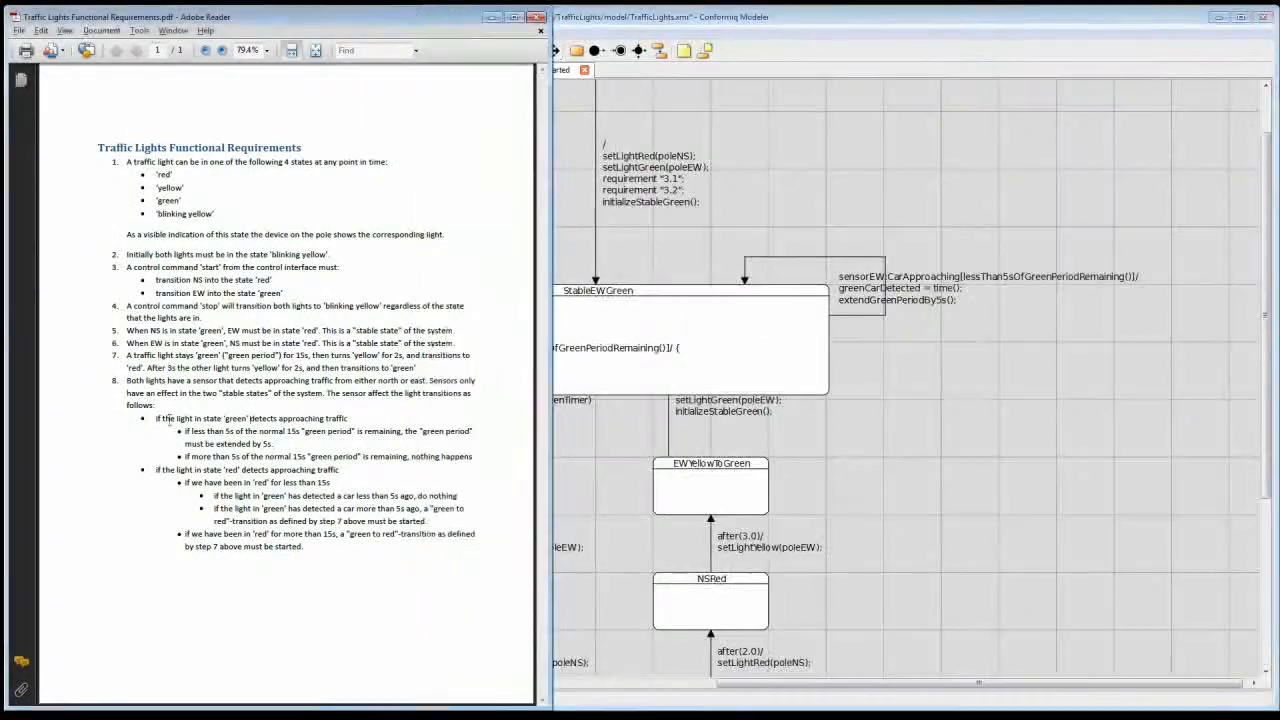
drag(185, 431, 355, 432)
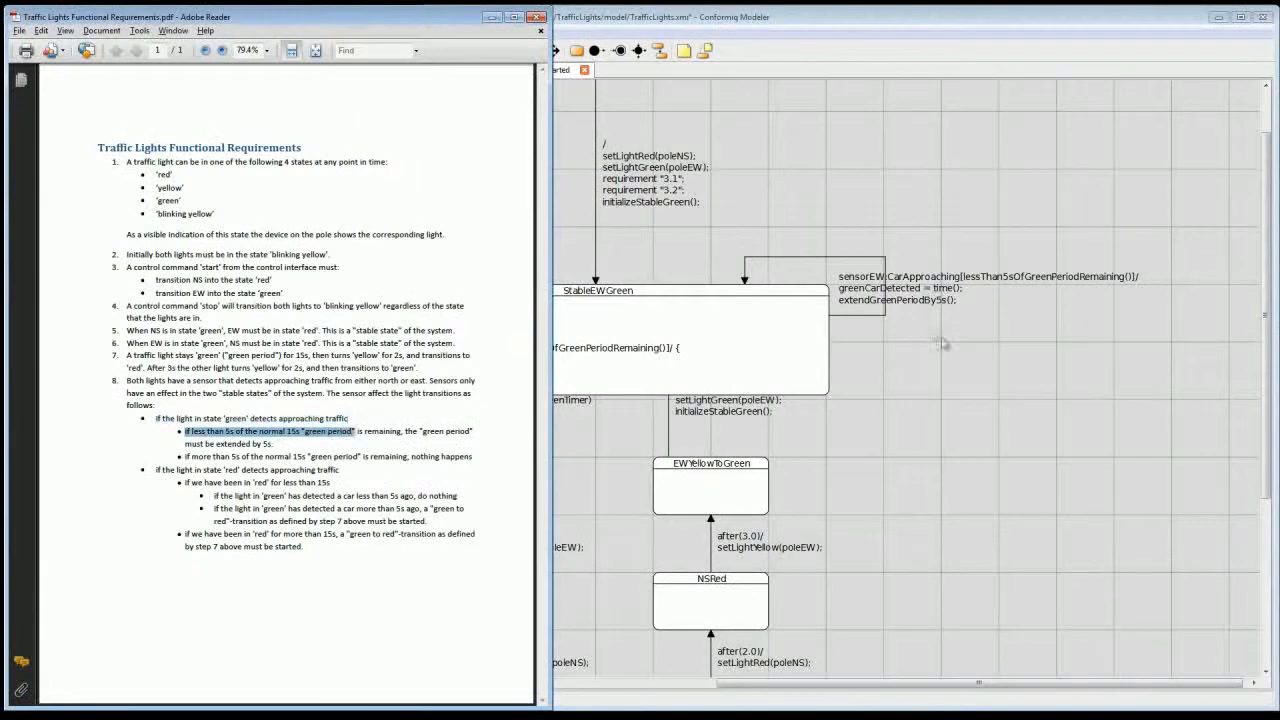
double_click(924, 304)
key(Return)
text(requirement "8.1.1";)
click(897, 192)
Step: Add requirement "8.1.2"; to the sensorEW:CarApproaching block inside StableEWGreen, above the "Nothing to do" comment
double_click(498, 360)
click(552, 51)
drag(560, 200, 824, 231)
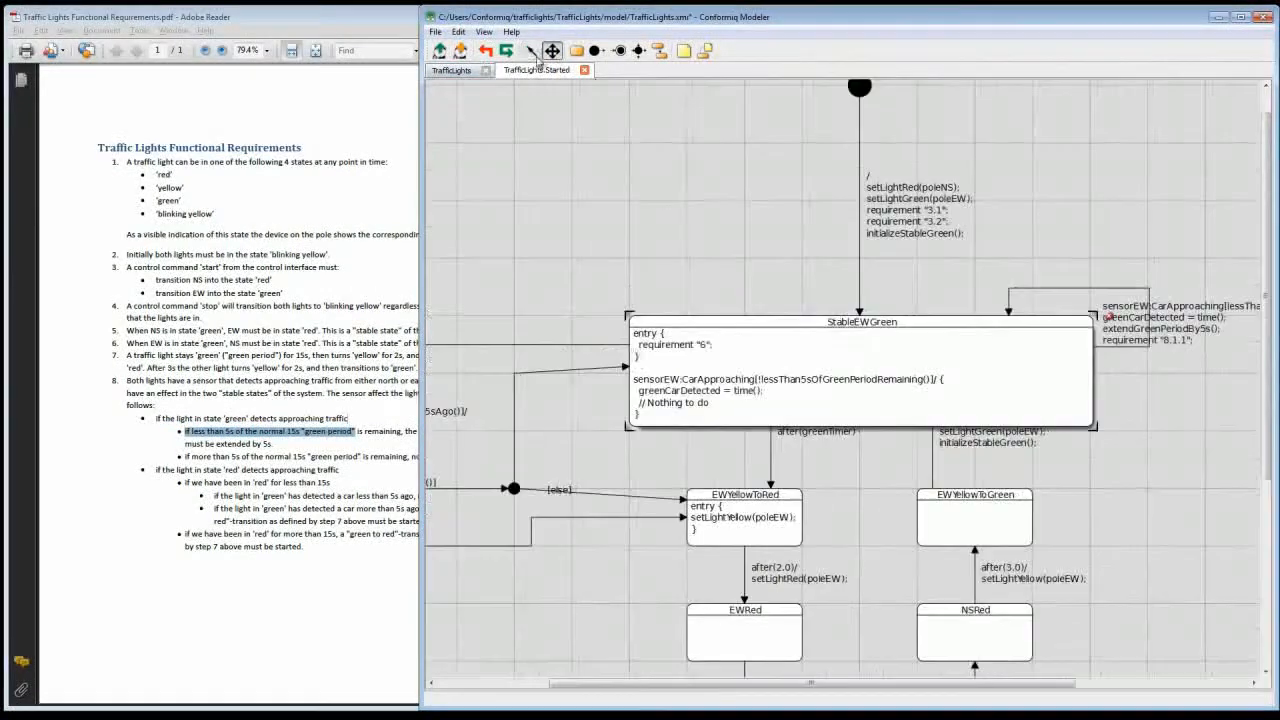
click(532, 51)
click(761, 391)
key(Return)
text(requirement "8.1.2";)
click(548, 132)
Step: Reposition the [greenCarDetectedLessThan5sAgo()] label of the transition back to StableEWGreen and add requirement "8.2.1"; after restoreStableGreen()
click(552, 51)
drag(560, 220, 919, 137)
click(532, 51)
drag(806, 332, 907, 328)
double_click(858, 344)
key(Return)
text(requirement "8.2.1";)
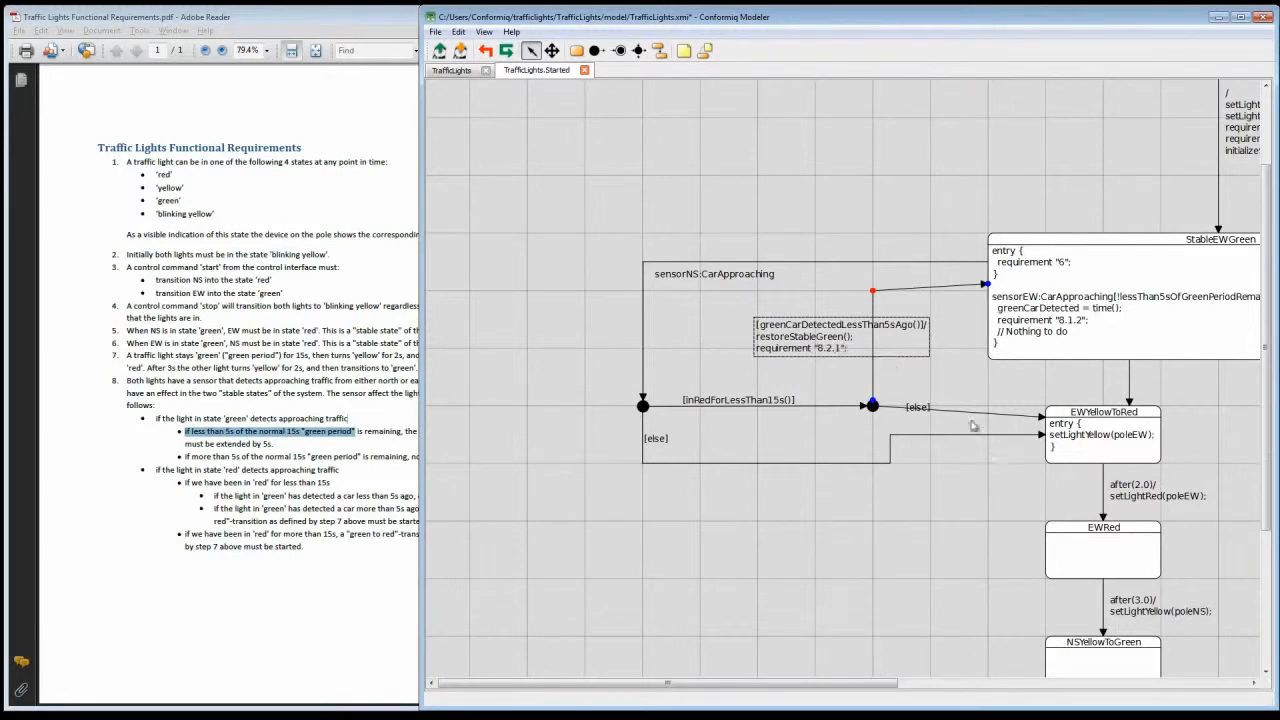
Step: Add a requirement "8.2.2"; action to the [else] transition running from the [inRedForLessThan15s()] target junction to EWYellowToRed
double_click(918, 407)
text(/)
key(Return)
text(requirement "8.2.2";)
Step: Add a requirement "8.2.2"; action to the lower [else] transition leaving the sensorNS:CarApproaching junction, and save the model
click(704, 463)
text(/)
key(Return)
text(requirement "8.2)
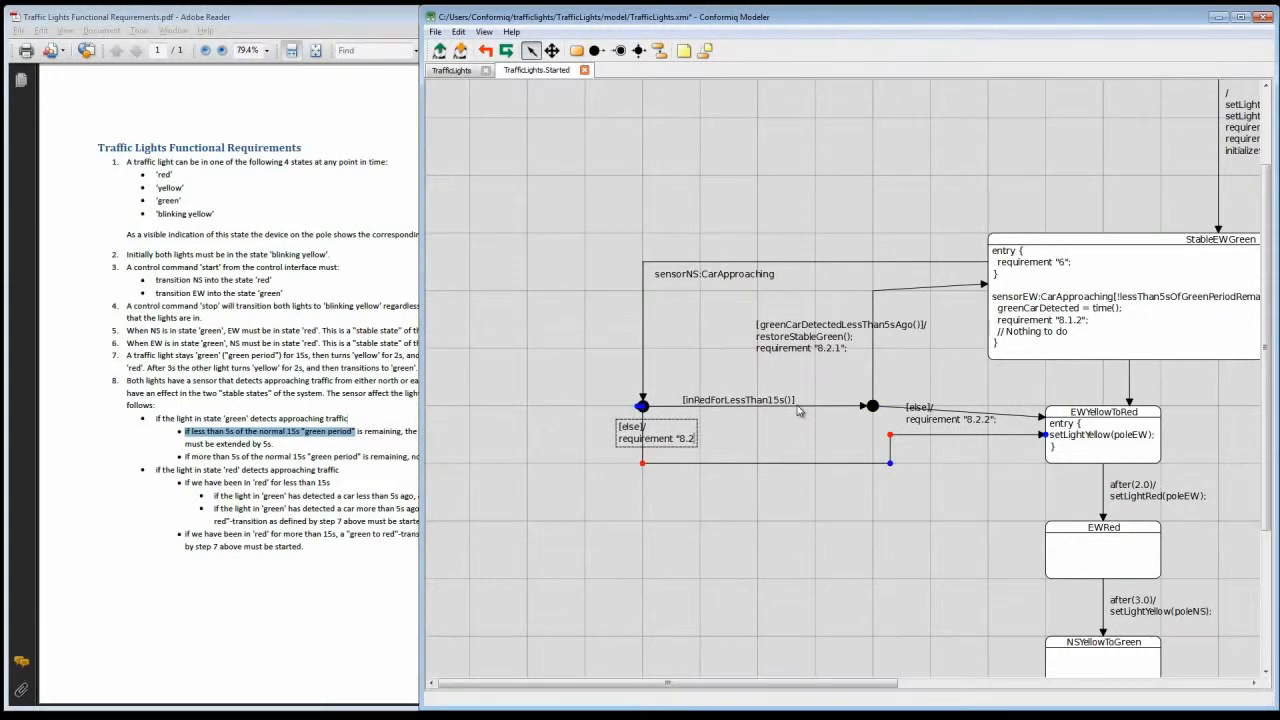
text(.2";)
click(609, 483)
key(ctrl+s)
Step: Renumber the requirements on the second junction's two outgoing transitions as "8.2.1.1" for restoreStableGreen() and "8.2.1.2" for [else]
double_click(832, 351)
text(.1)
double_click(968, 420)
text(.1)
click(940, 391)
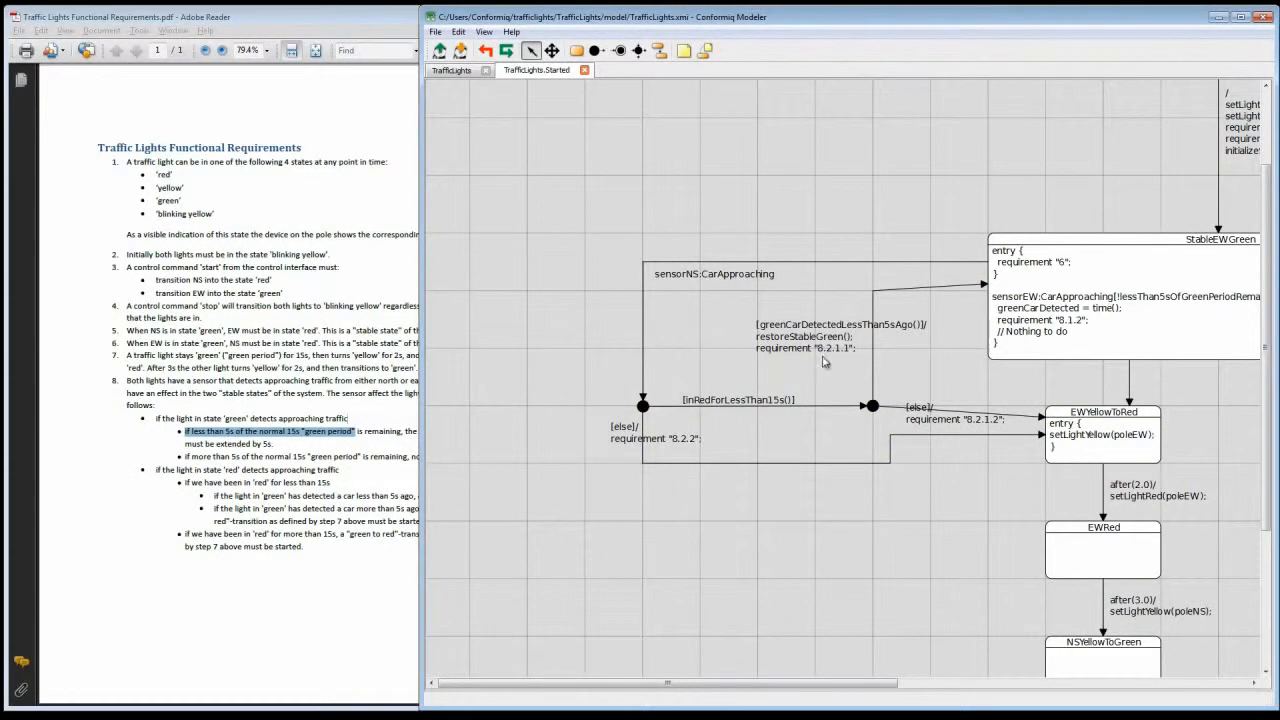
Step: Append StableEWGreen to the names of requirements 8.2.1.1, 8.2.2 and 8.2.1.2, and shift the 8.2.1.2 label off its transition line
drag(800, 683, 1062, 683)
mouse_move(1266, 400)
mouse_down()
mouse_move(1266, 532)
mouse_move(1266, 416)
mouse_up()
drag(1000, 683, 730, 683)
double_click(849, 326)
text(StableEWGreen)
double_click(696, 413)
text(StableEWGreen)
double_click(997, 393)
Step: Append StableEWGreen to the names of requirements 8.1.1 and 8.1.2 on the StableEWGreen state, and save the model
text(StableEWGreen)
drag(985, 393, 973, 376)
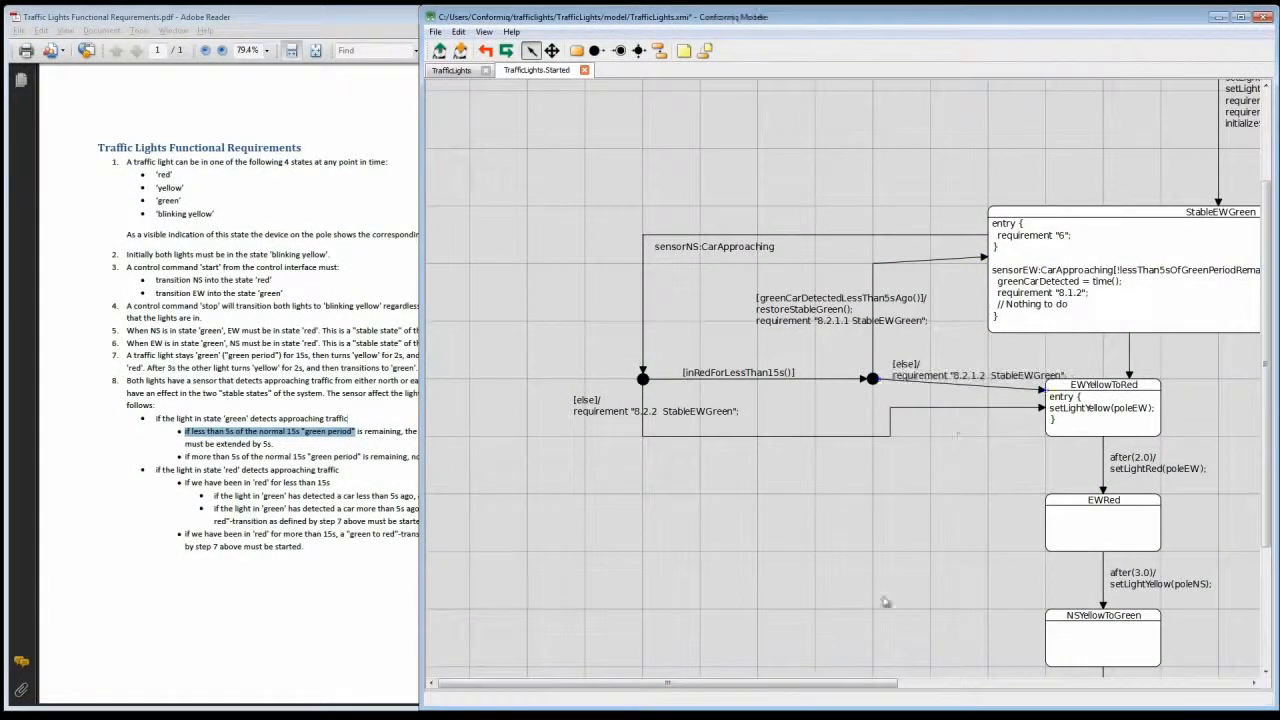
drag(668, 683, 926, 683)
double_click(1037, 232)
text(StableEWGreen)
double_click(561, 293)
text(StableEWGreen)
click(711, 514)
key(ctrl+s)
drag(1266, 372, 1266, 360)
drag(942, 350, 948, 353)
key(ctrl+s)
Step: Copy the 8.1.1 requirement line to StableNSGreen's self-transition as requirement "8.1.1 StableNSGreen"; and save the model
mouse_move(1266, 352)
mouse_down()
mouse_move(1266, 480)
mouse_move(1266, 340)
mouse_up()
drag(925, 683, 998, 683)
double_click(946, 297)
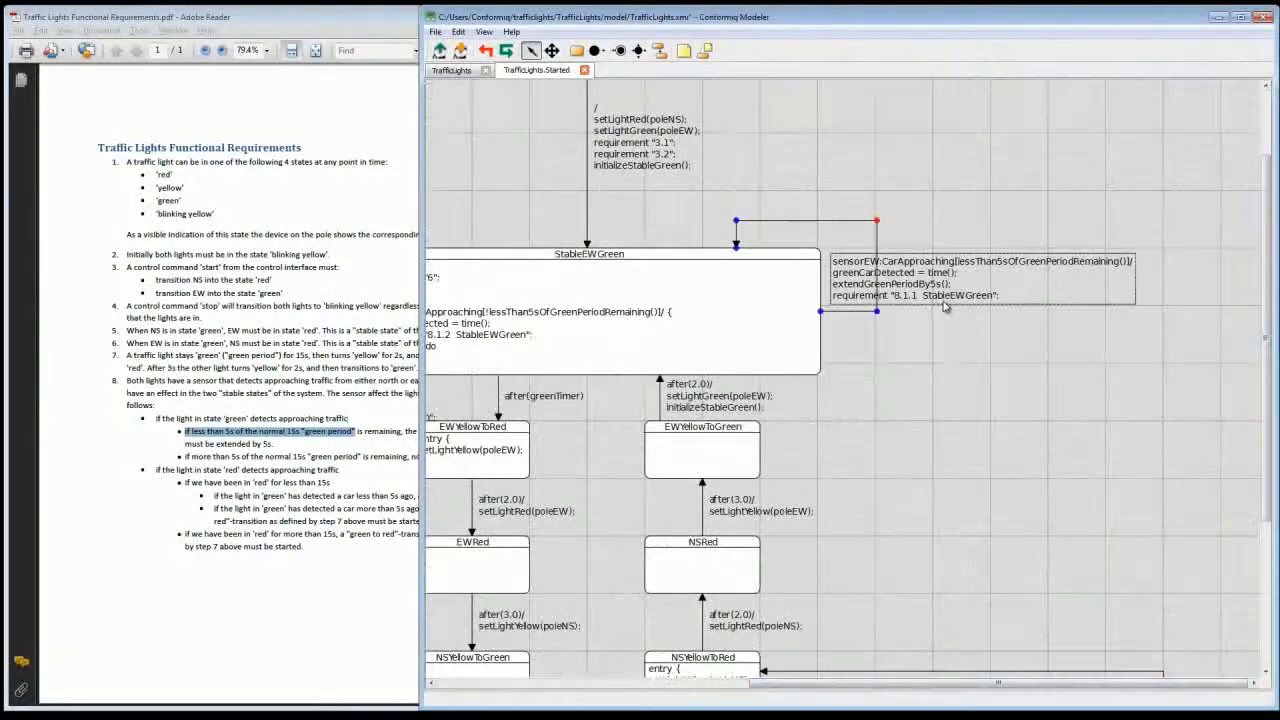
drag(1266, 340, 1266, 480)
drag(779, 683, 463, 683)
double_click(652, 589)
text(requirement "8.1.1  StableEWGreen";)
text(NS)
key(ctrl+s)
Step: Copy the 8.1.2 requirement line into StableNSGreen's sensorNS:CarApproaching block as requirement "8.1.2 StableNSGreen";
drag(811, 684, 831, 684)
drag(856, 101, 1026, 102)
key(ctrl+c)
double_click(882, 609)
key(Down)
key(Return)
key(ctrl+v)
text(NS)
Step: Copy the 8.2.1.1 requirement line to the [greenCarDetectedLessThan5sAgo()] transition returning to StableNSGreen, naming it "8.2.1.1 StableNSGreen"
drag(1266, 472, 1266, 490)
drag(703, 683, 687, 683)
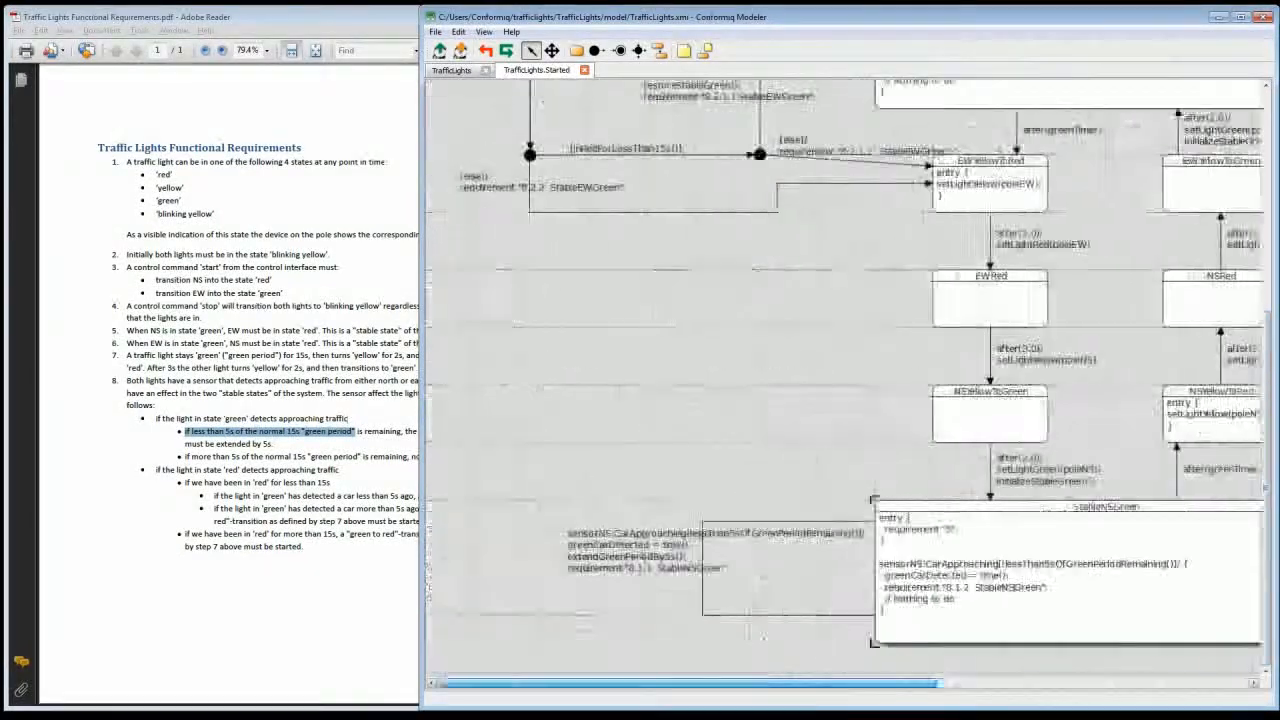
drag(1266, 488, 1266, 438)
click(723, 185)
drag(643, 181, 816, 181)
mouse_move(690, 683)
mouse_down()
mouse_move(1000, 683)
mouse_move(690, 683)
mouse_up()
double_click(980, 580)
text(requirement "8.2.1.1 StableEWGreen";)
text(NS)
Step: Copy the 8.2.1.2 requirement line as an action onto the [else] transition from the inner junction to NSYellowToRed
drag(780, 235, 955, 235)
drag(690, 683, 1004, 683)
double_click(850, 530)
text(/)
text(requirement "8.2.1.2 StableEWGreen";)
Step: Copy the 8.2.2 requirement line as an action onto the outer [else] transition leading to NSYellowToRed
drag(916, 684, 596, 684)
drag(464, 269, 624, 269)
key(ctrl+c)
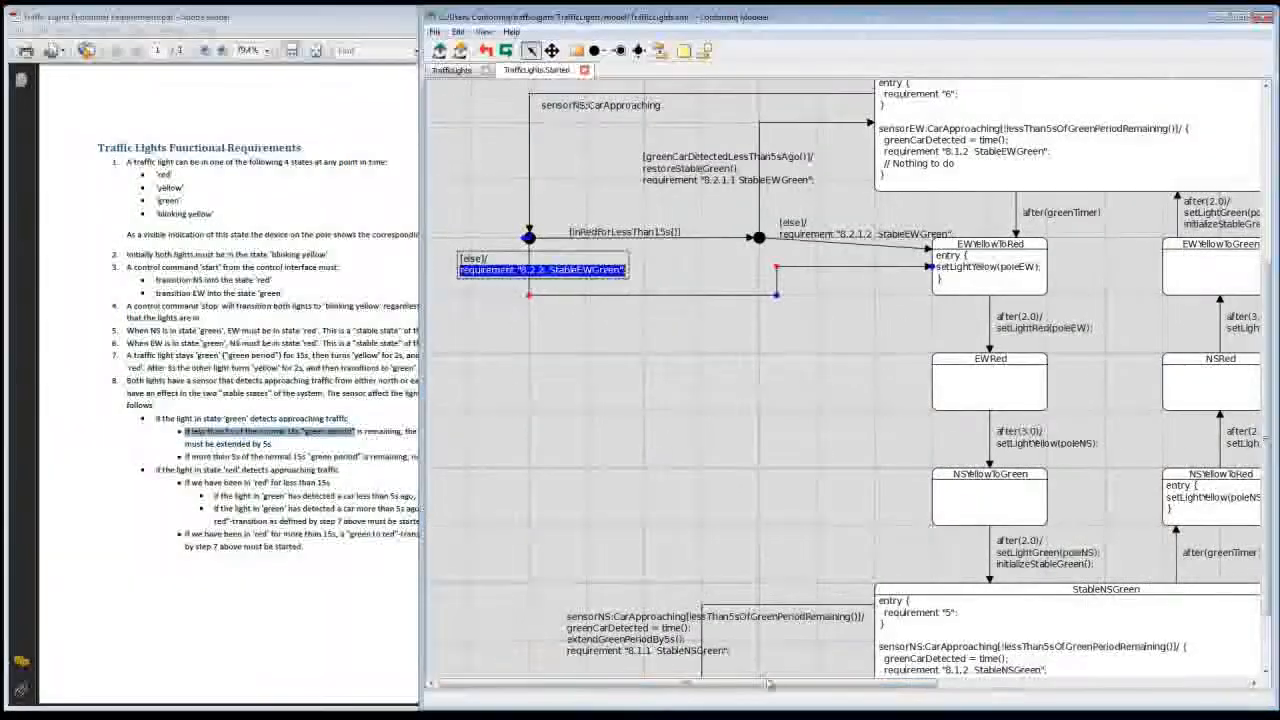
drag(766, 683, 1086, 683)
double_click(1182, 508)
text(/)
key(ctrl+v)
Step: Change StableEWGreen to StableNSGreen in the 8.2.1.2 and 8.2.2 requirement labels on the two [else] transitions into NSYellowToRed
double_click(891, 546)
text(NS)
double_click(1223, 514)
text(NS)
drag(974, 687, 837, 689)
scroll(880, 400, down, 3)
click(552, 50)
drag(810, 336, 770, 362)
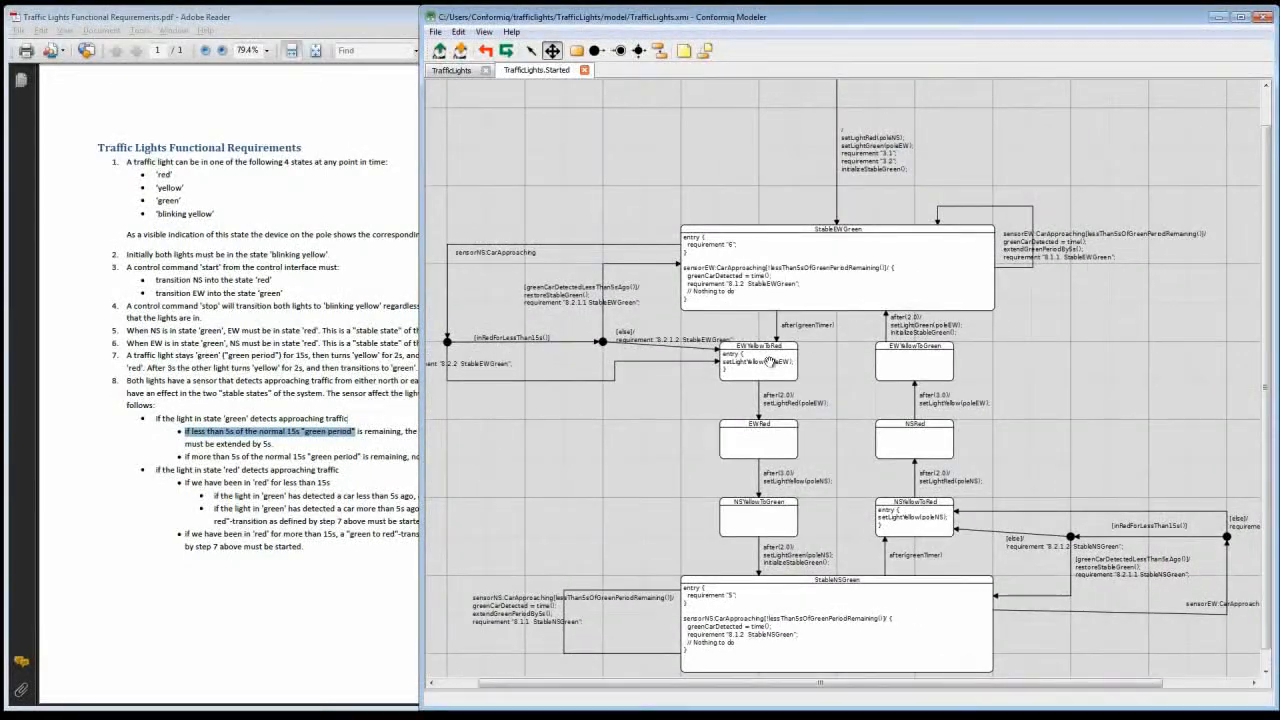
Step: Switch to the Conformiq test design workspace and clear the TrafficLights console messages
key(alt+Tab)
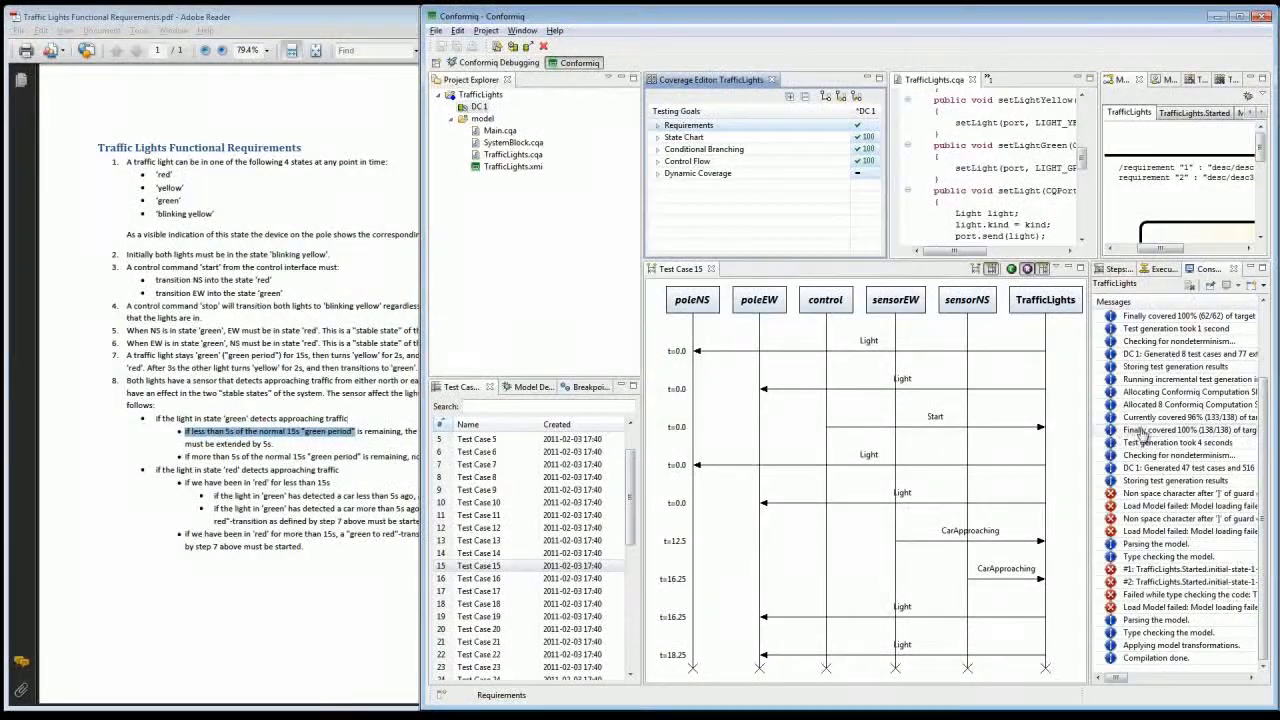
right_click(1140, 432)
click(1160, 476)
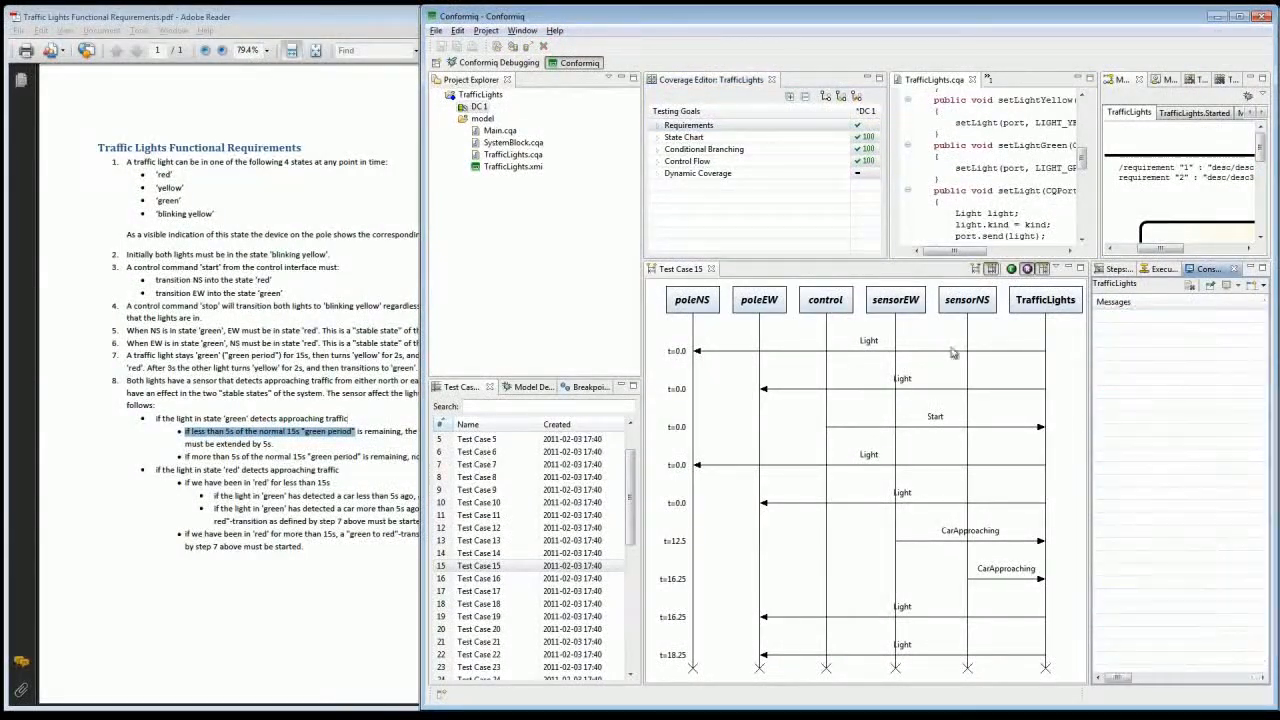
Step: Load the TrafficLights model for design configuration DC 1 and read the resulting console messages in full
click(481, 106)
click(497, 46)
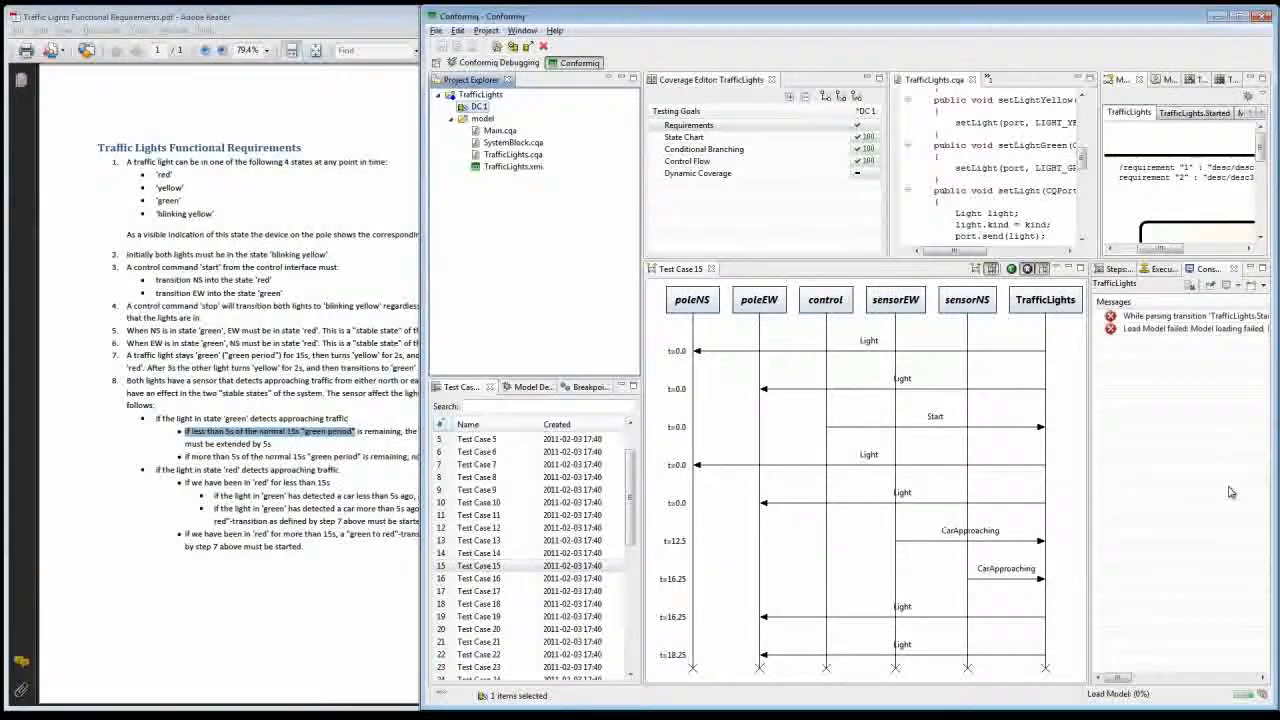
click(863, 373)
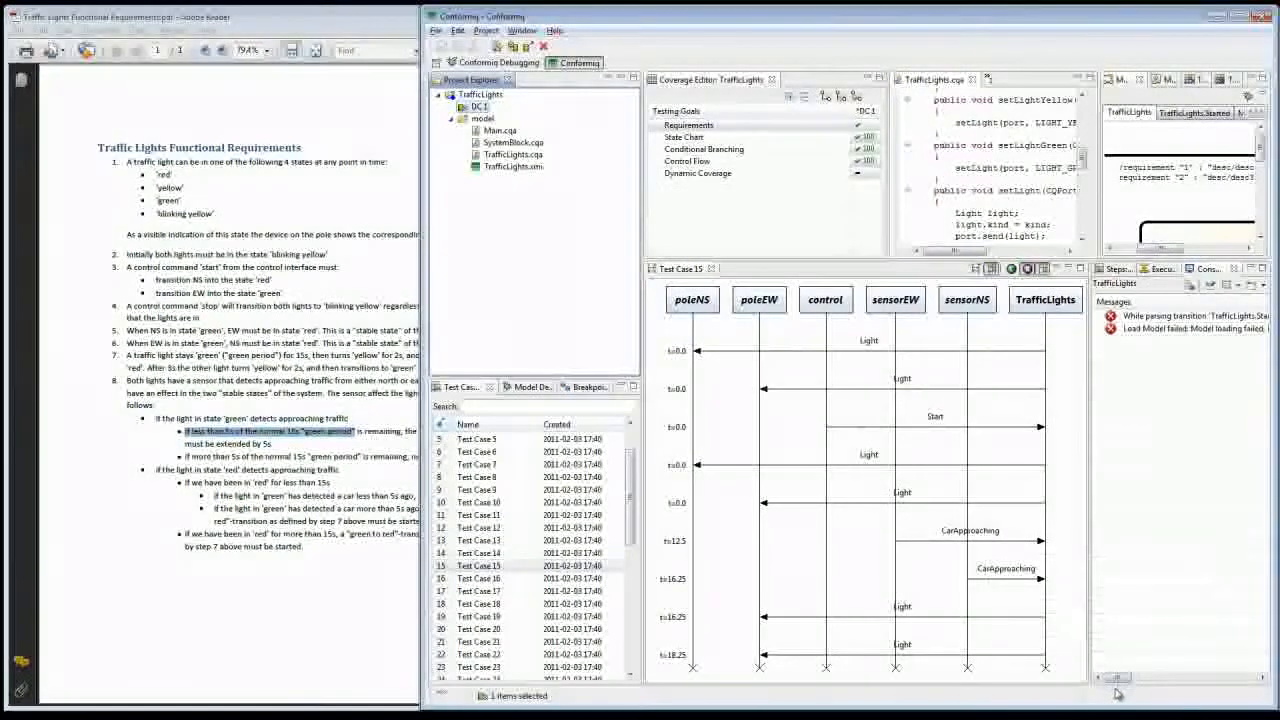
drag(1118, 679, 1168, 676)
Step: Switch to Conformiq Modeler, correct the 8.2.1.2 StableNSGreen requirement statement on the inner [else] transition into NSYellowToRed, and save the model
key(alt+Tab)
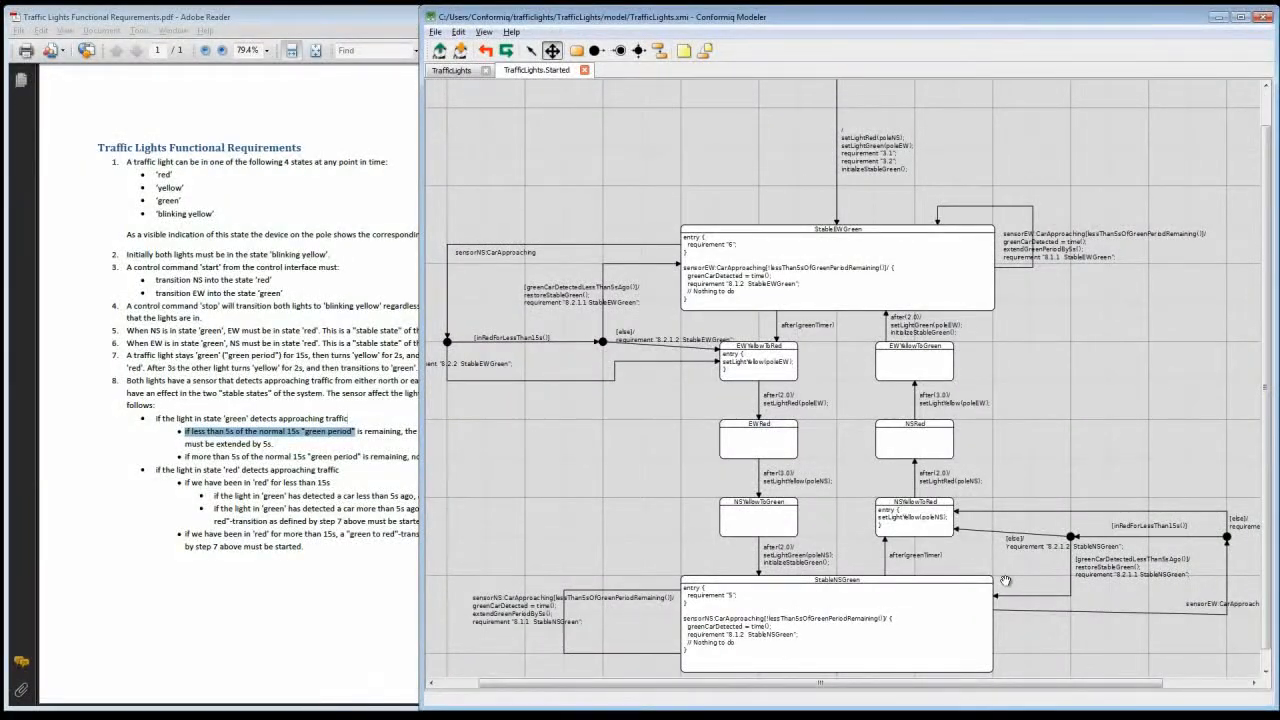
click(531, 50)
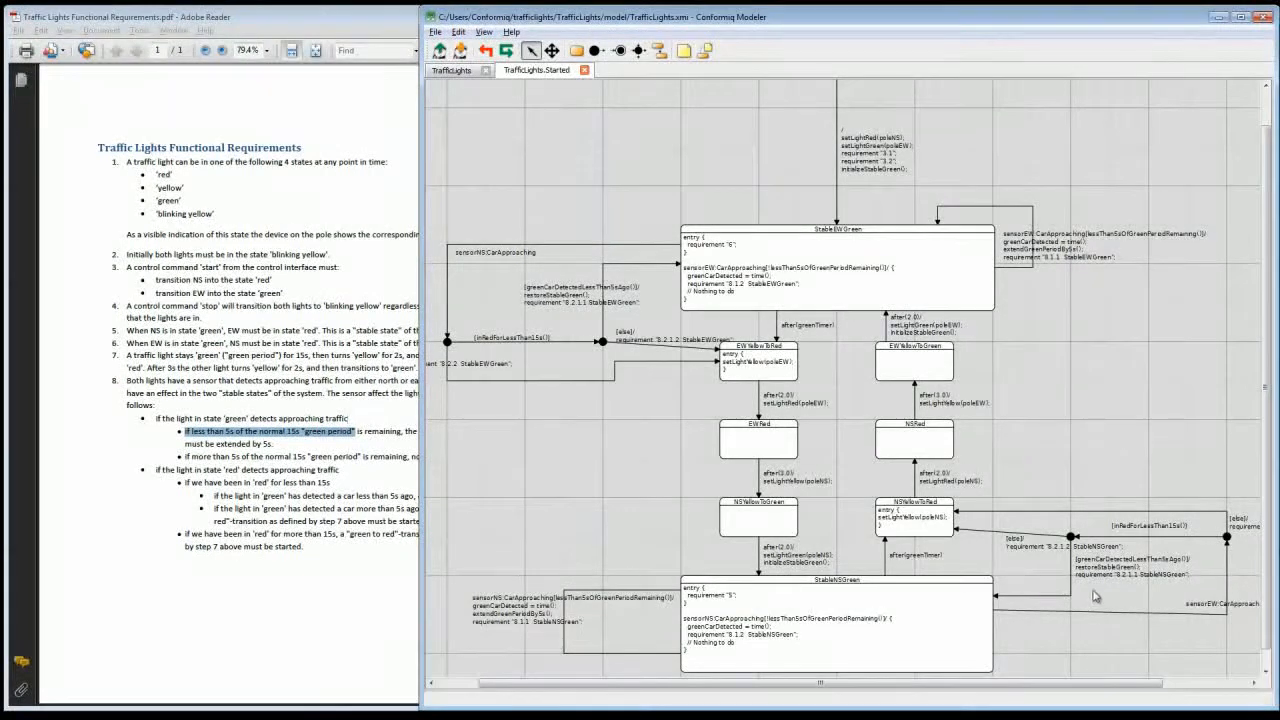
click(1030, 552)
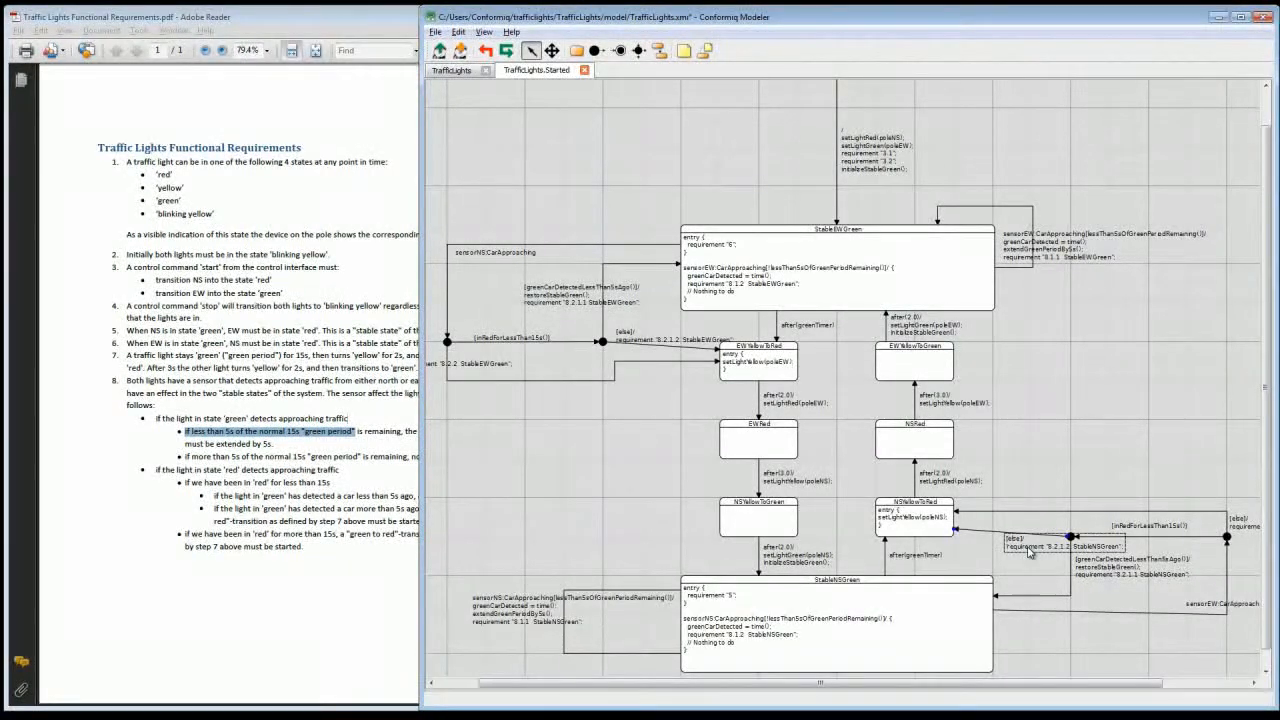
click(1022, 453)
key(ctrl+s)
Step: Switch back to the Conformiq test design workspace and reload the corrected TrafficLights model for DC 1
key(alt+Tab)
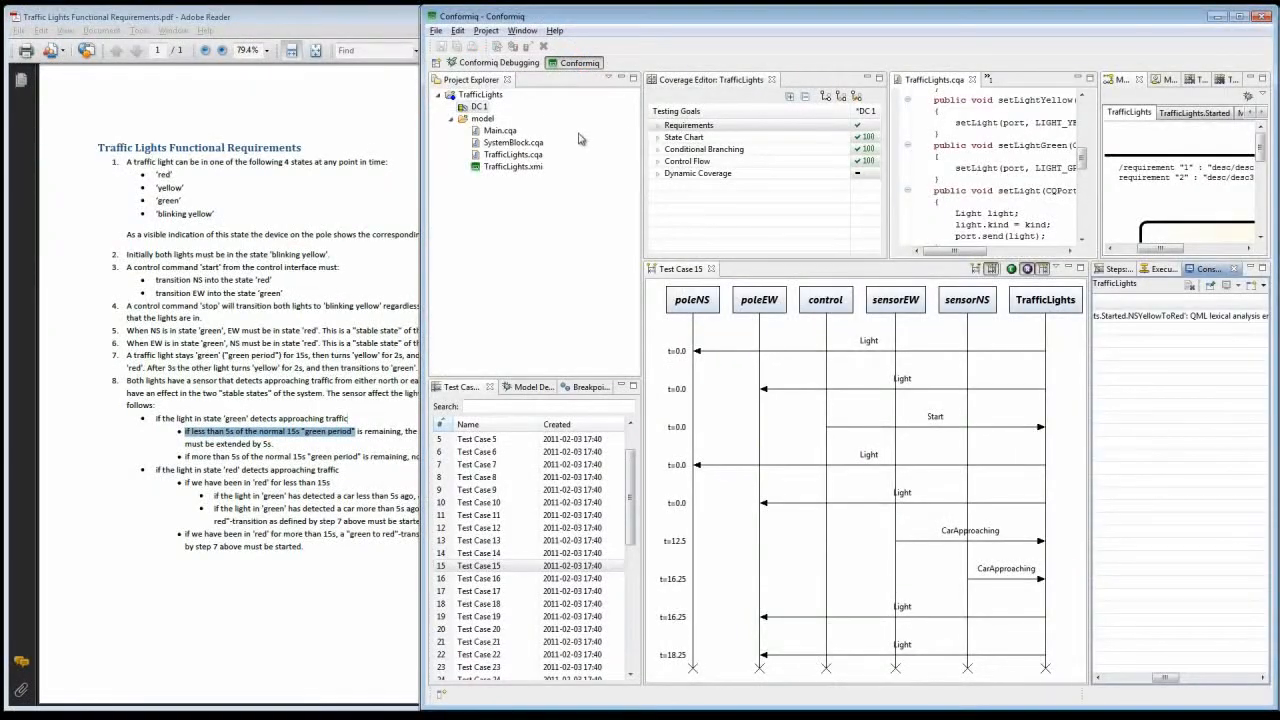
click(502, 123)
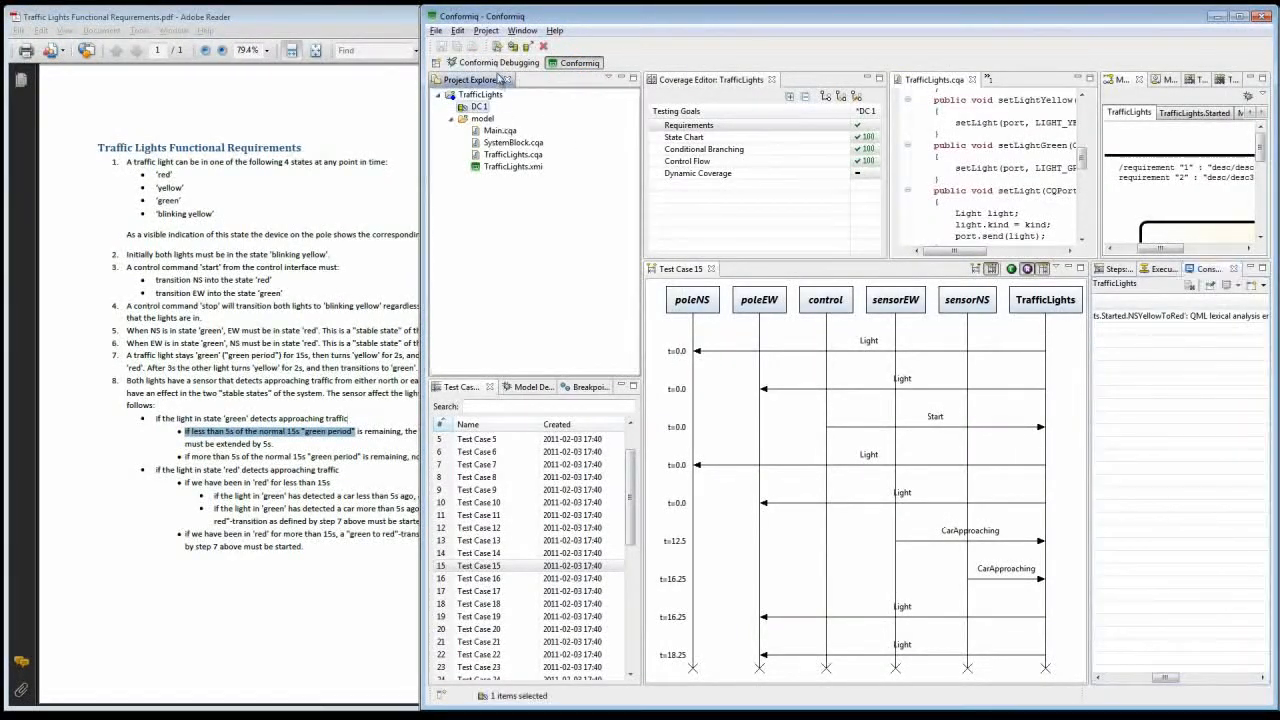
click(498, 48)
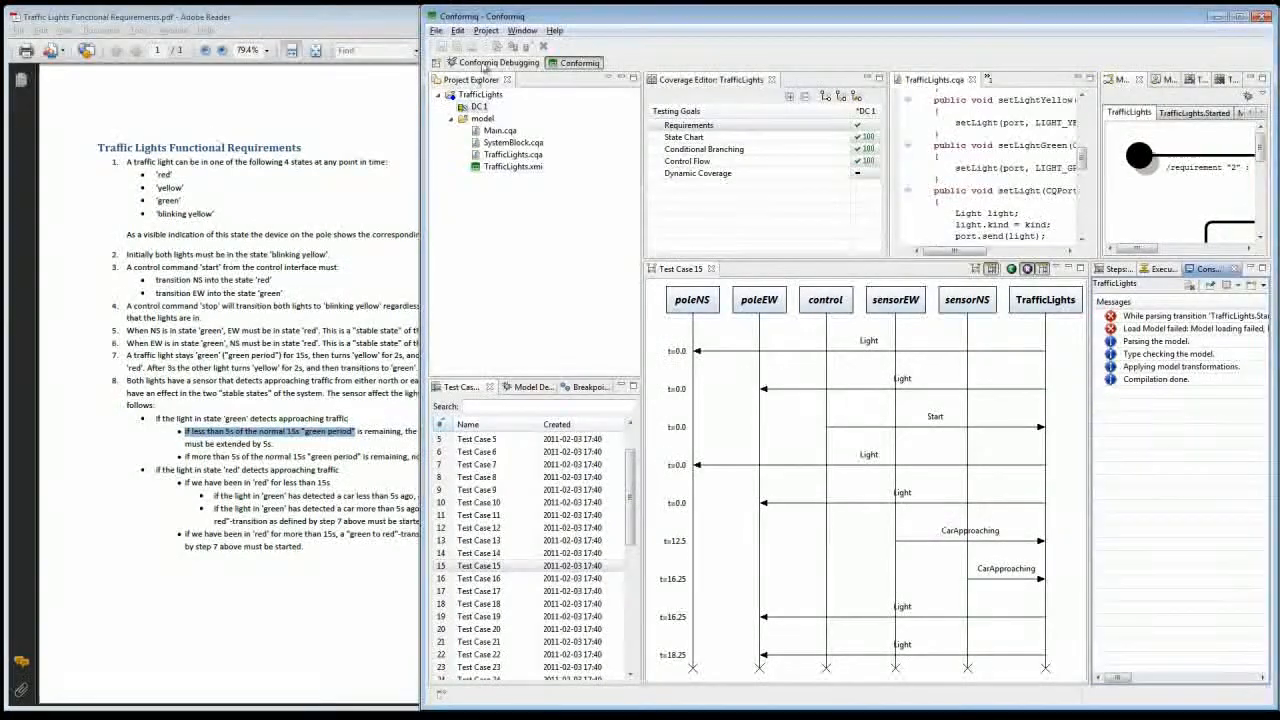
Step: Select DC 1 and list all requirement goals of the TrafficLights model in an enlarged Coverage Editor
click(480, 107)
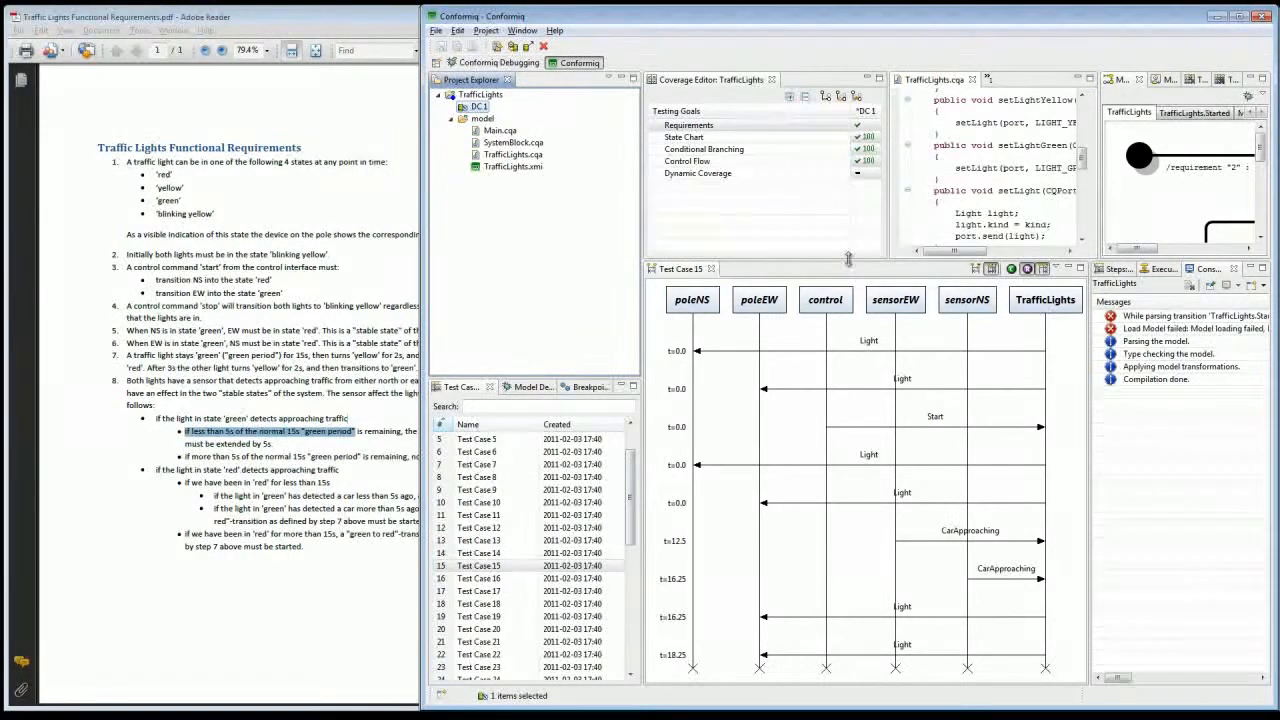
drag(852, 258, 852, 319)
click(657, 125)
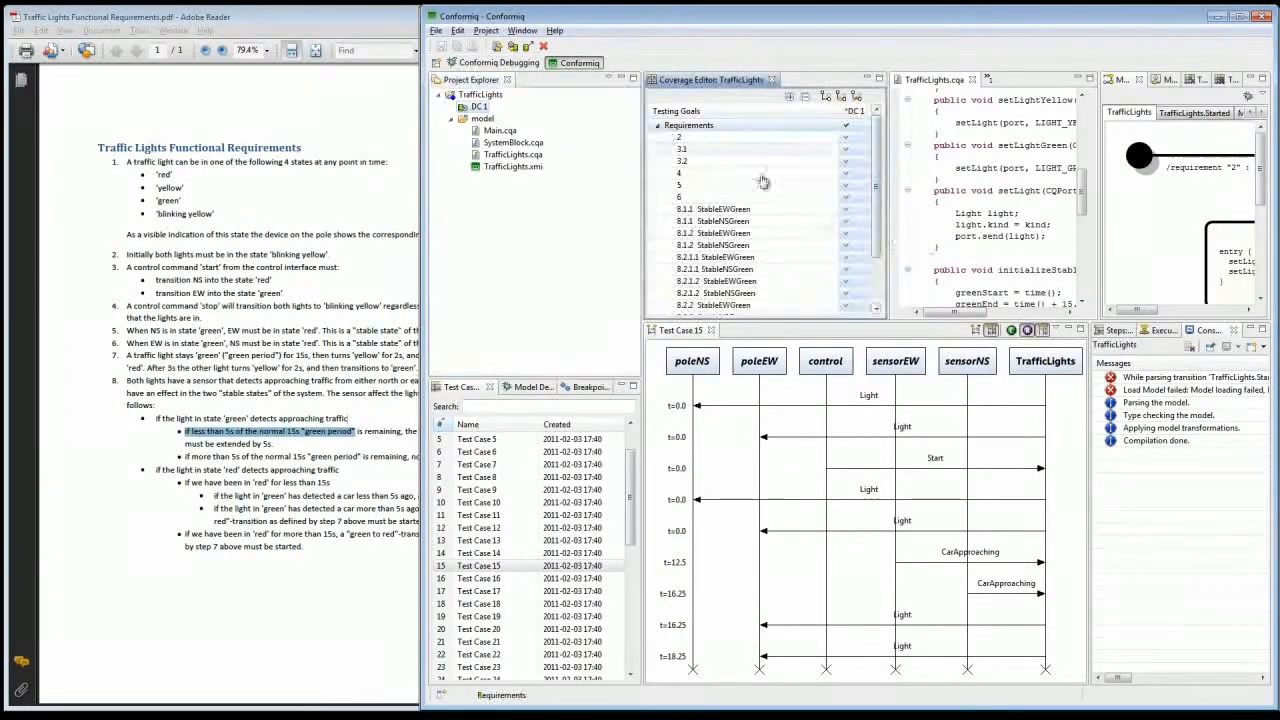
drag(912, 323, 913, 362)
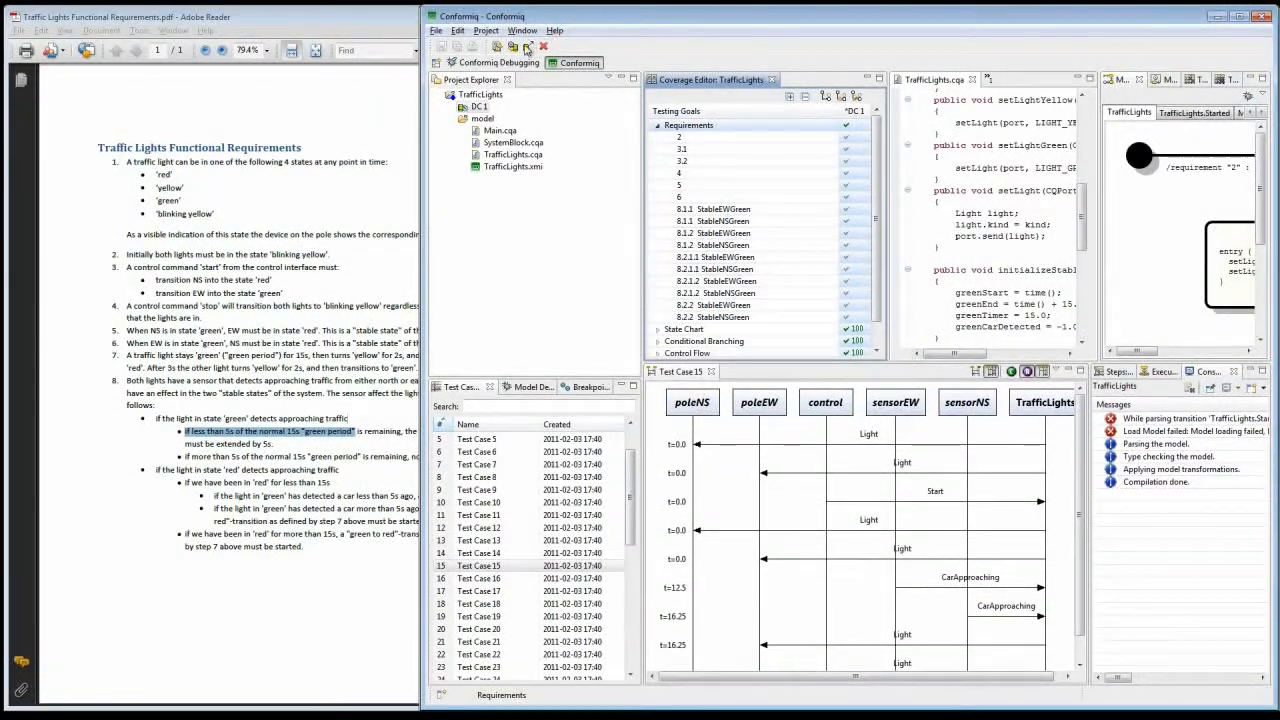
Step: Generate the test cases for DC 1 and review the test case list and requirement coverage
click(512, 47)
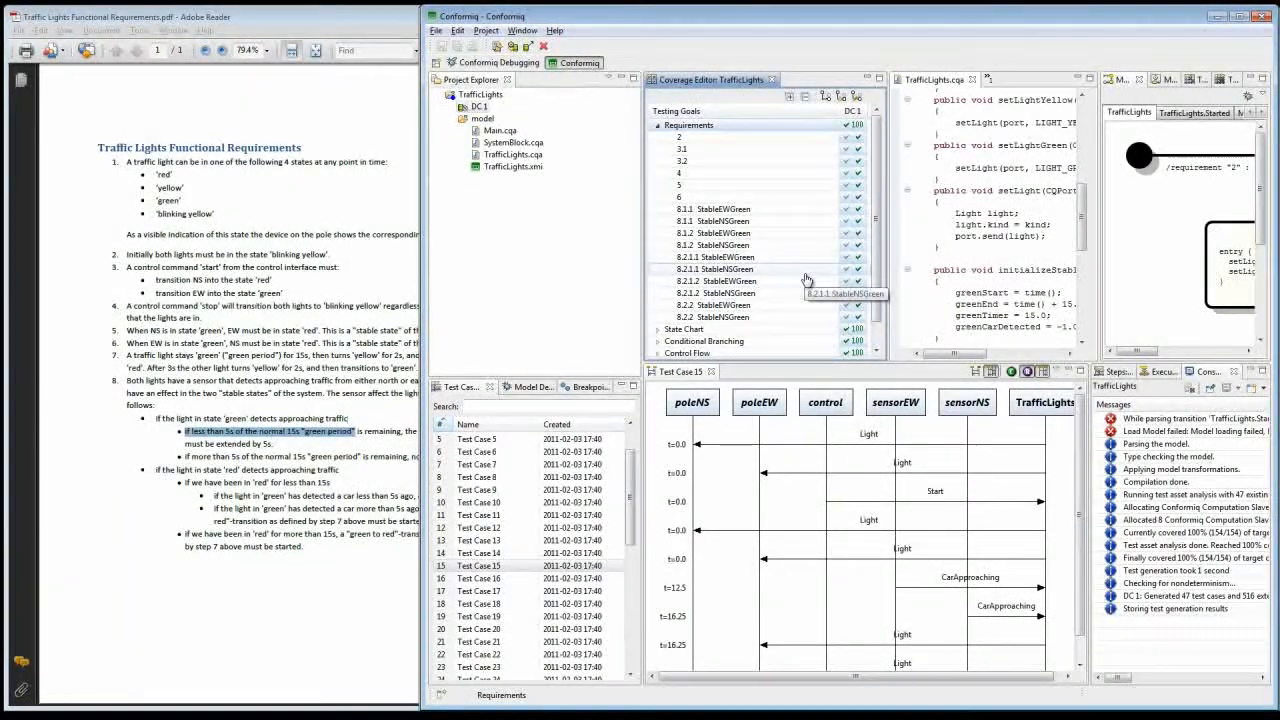
drag(629, 497, 638, 468)
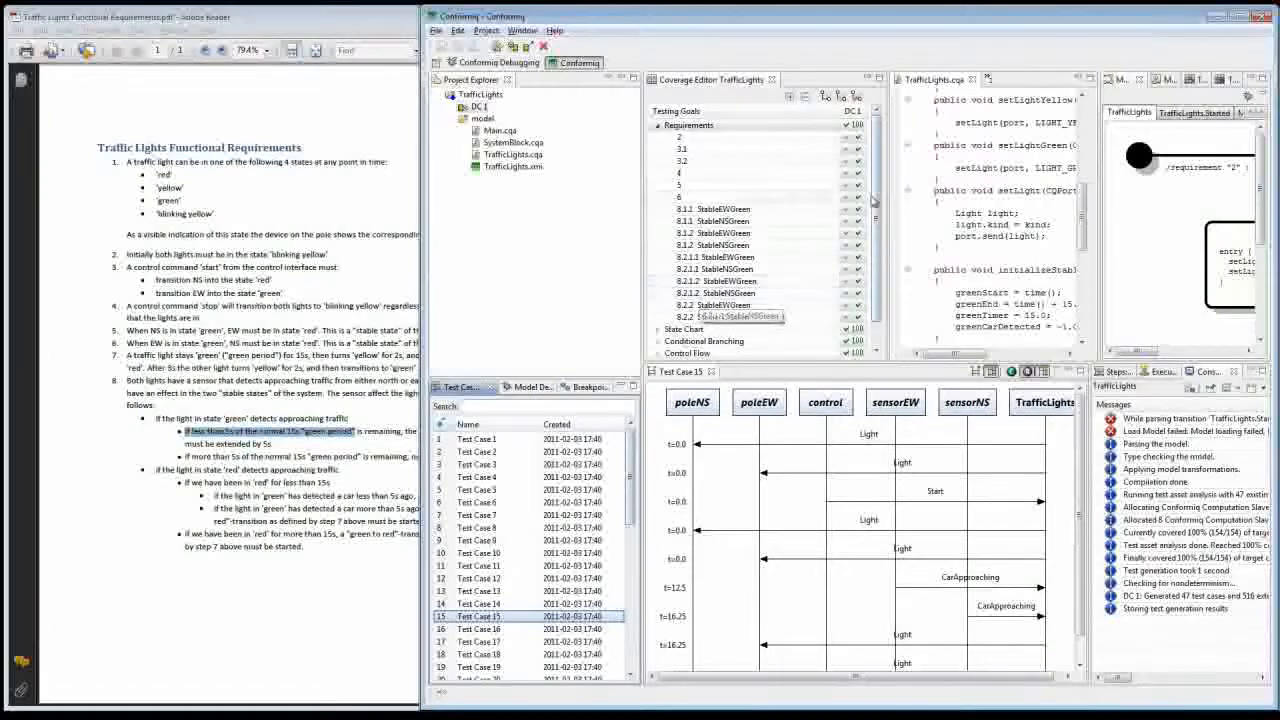
mouse_move(877, 195)
mouse_down()
mouse_move(876, 224)
mouse_move(876, 212)
mouse_up()
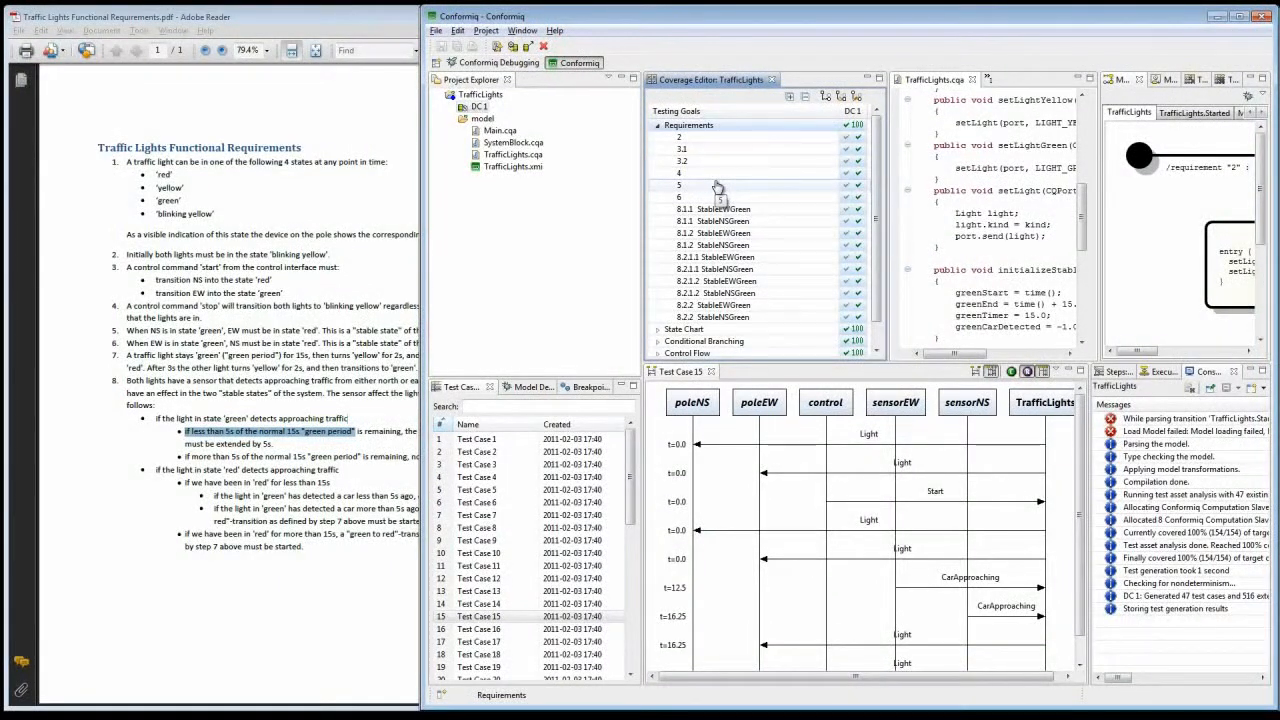
click(657, 127)
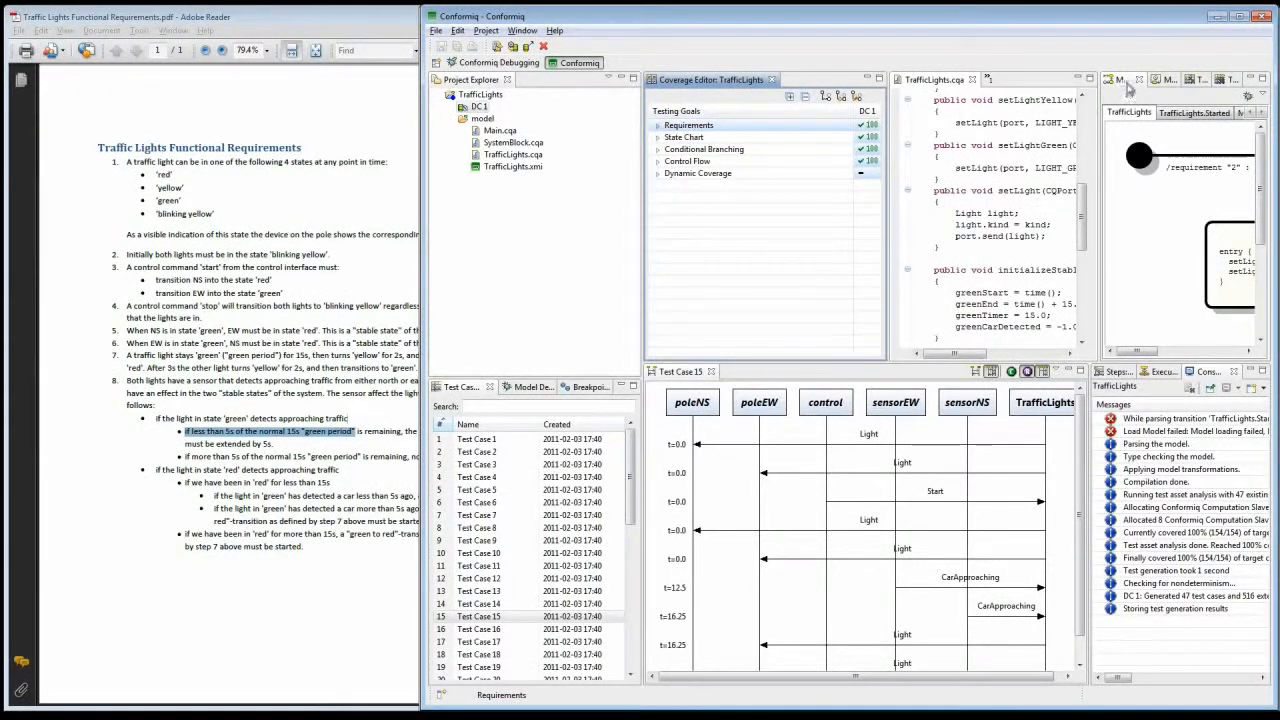
Step: Examine the DC 1 Traceability Matrix maximized, with the Requirements goals expanded against the test cases
click(1189, 84)
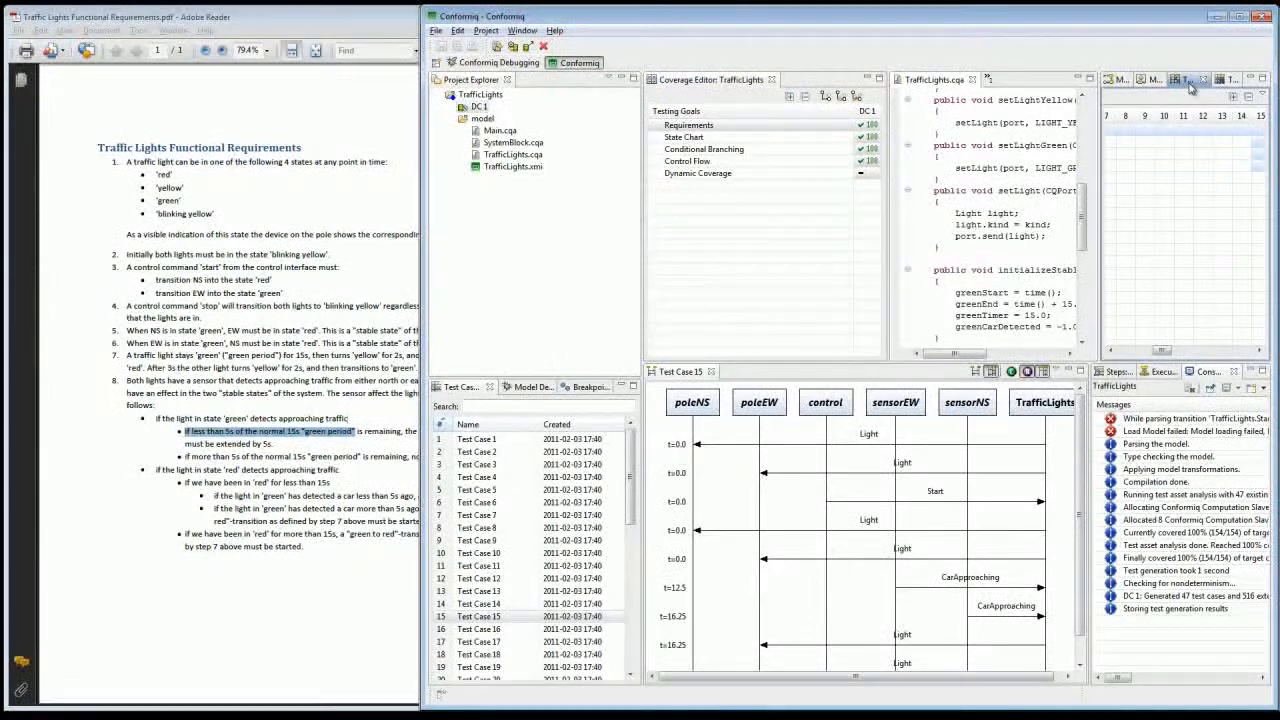
double_click(1189, 84)
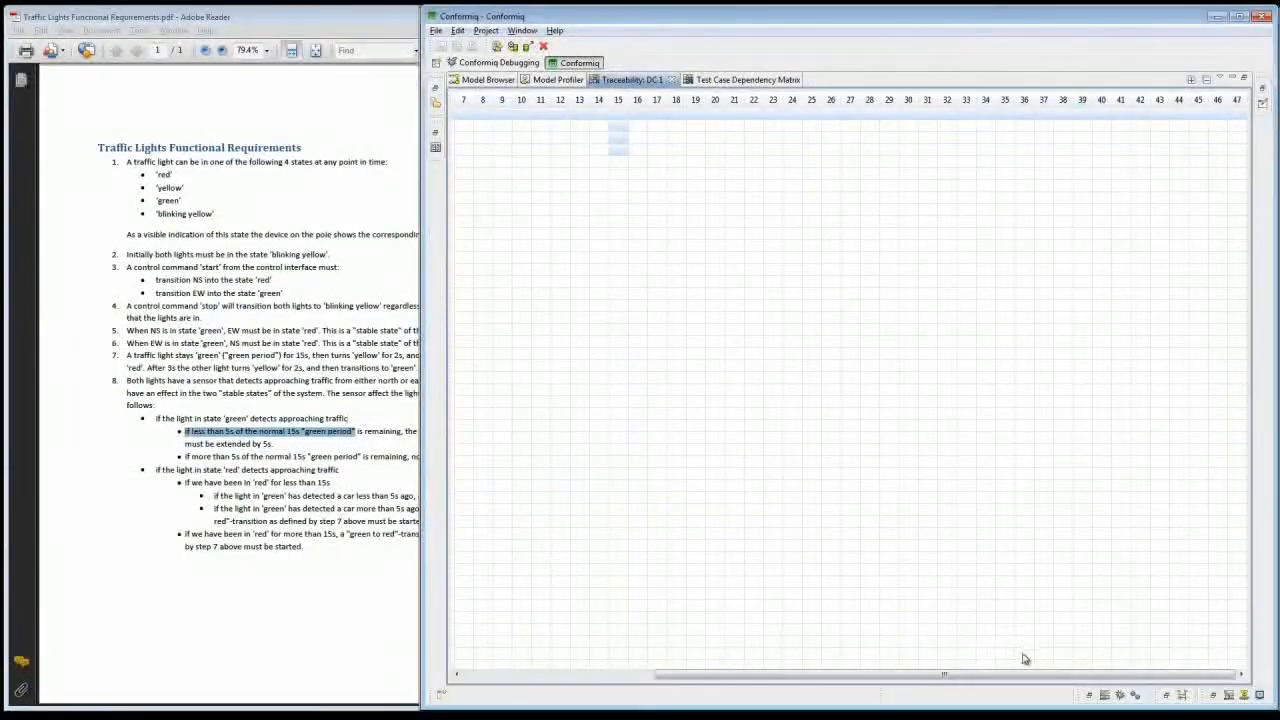
drag(985, 675, 660, 680)
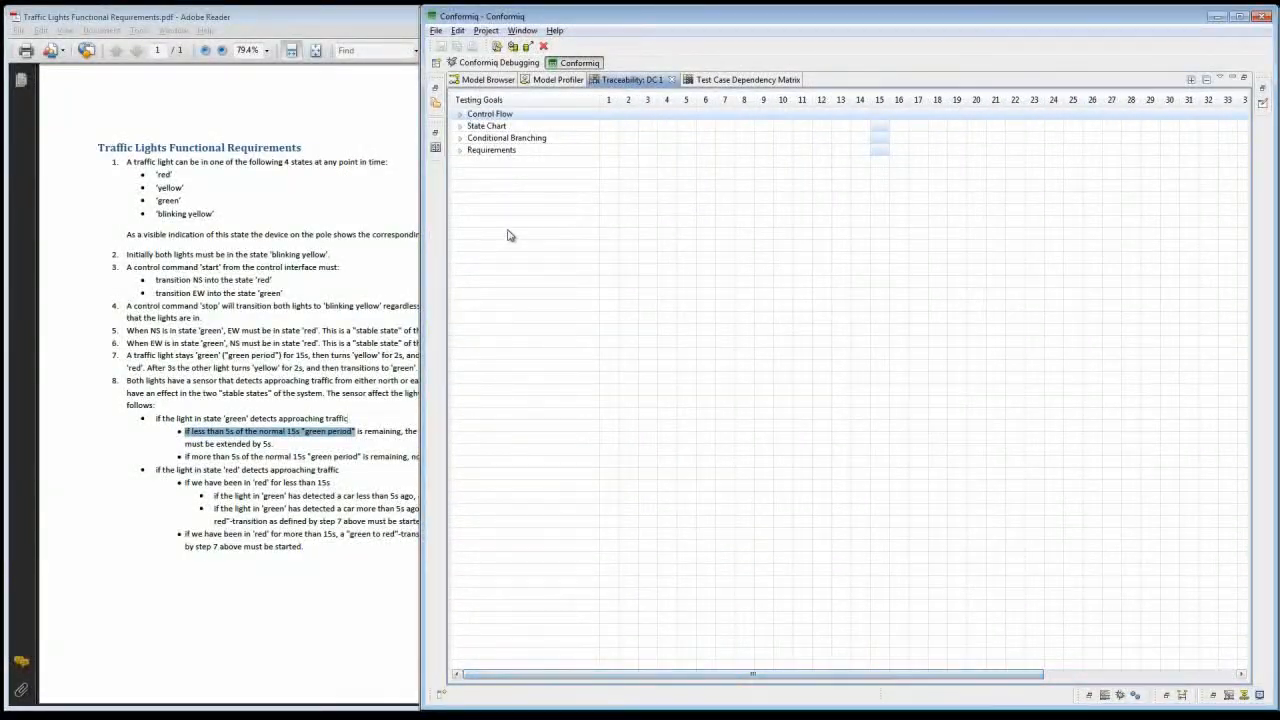
click(460, 151)
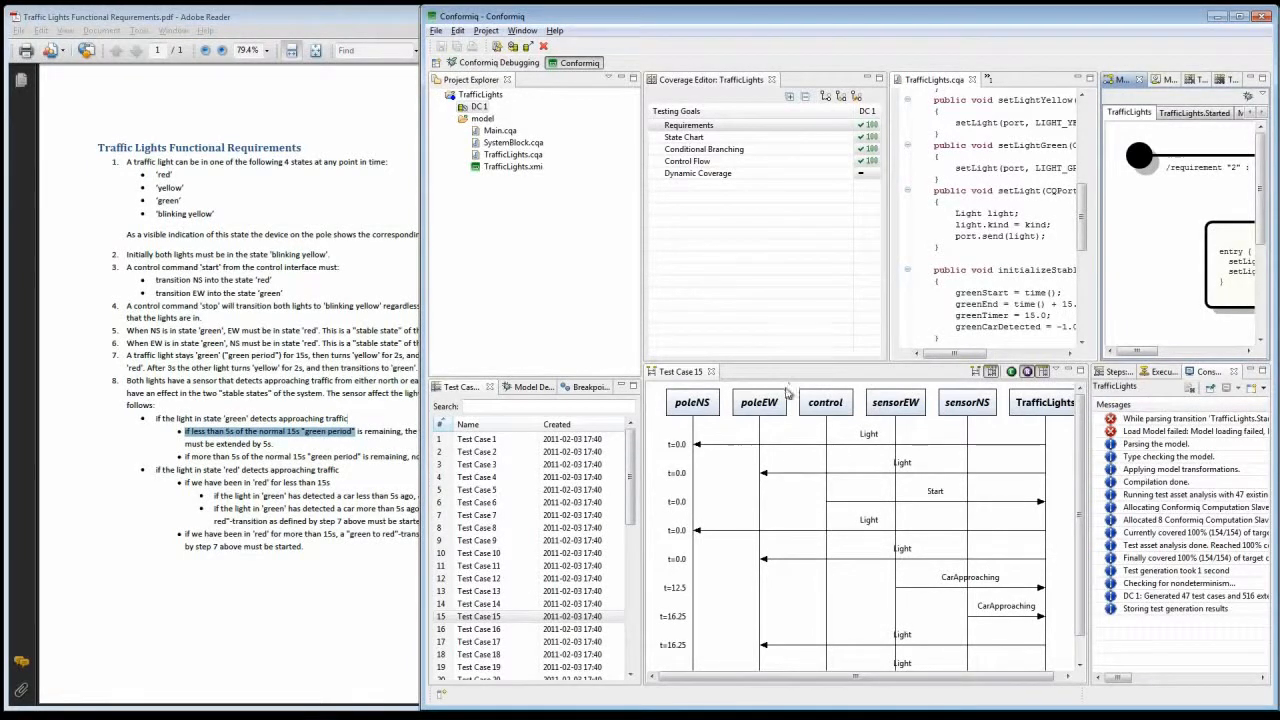
Step: Trace Test Case 15's first CarApproaching message to the model in an enlarged sequence diagram and merge the external lifelines into one Tester
drag(747, 364, 748, 289)
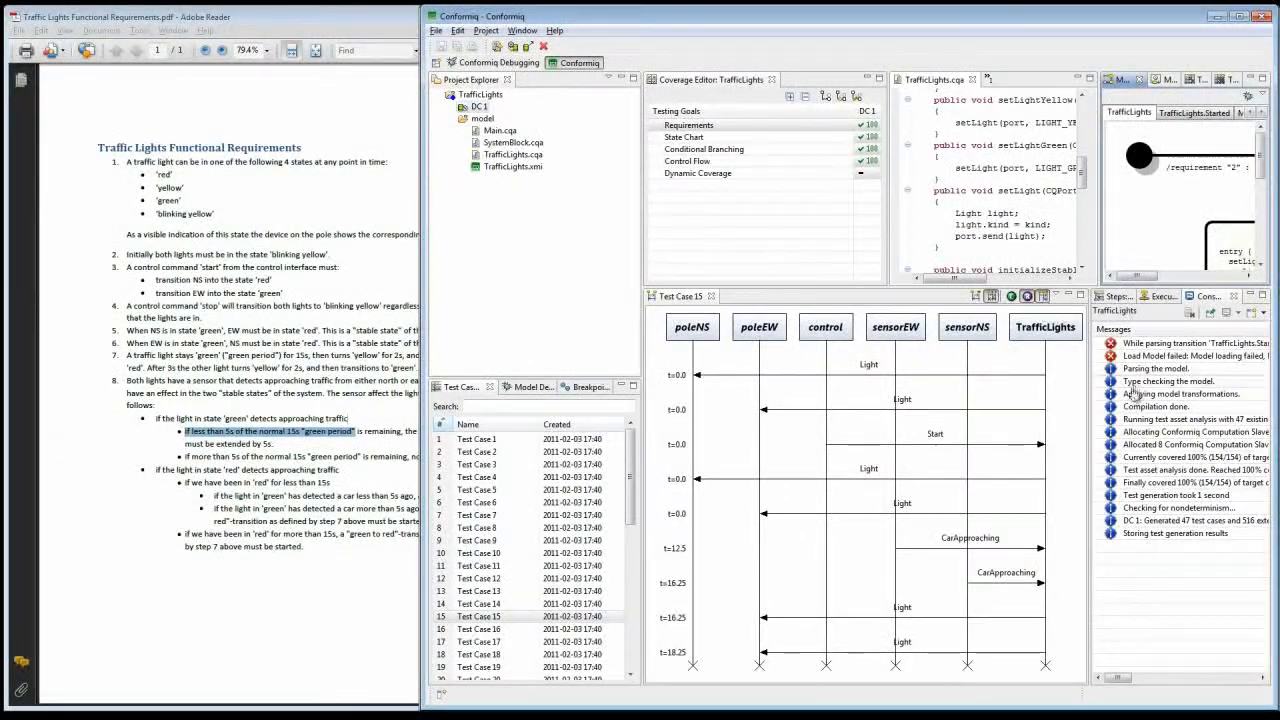
click(1045, 549)
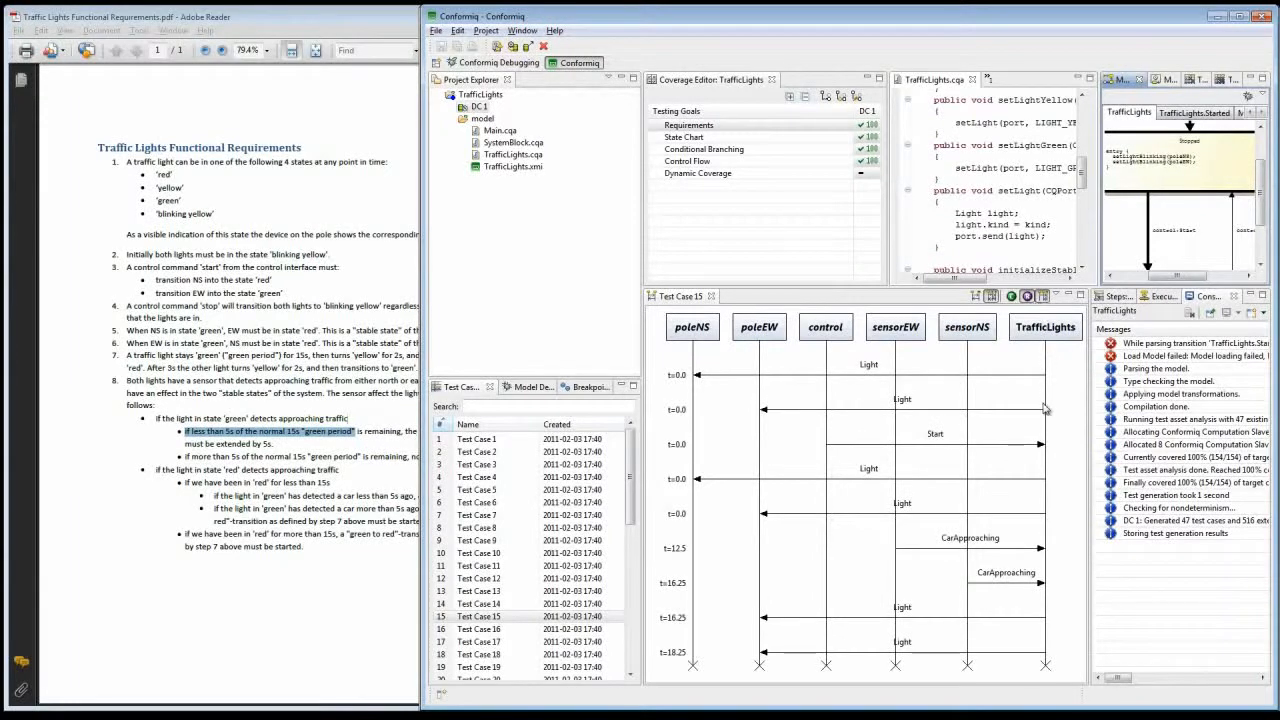
click(1042, 297)
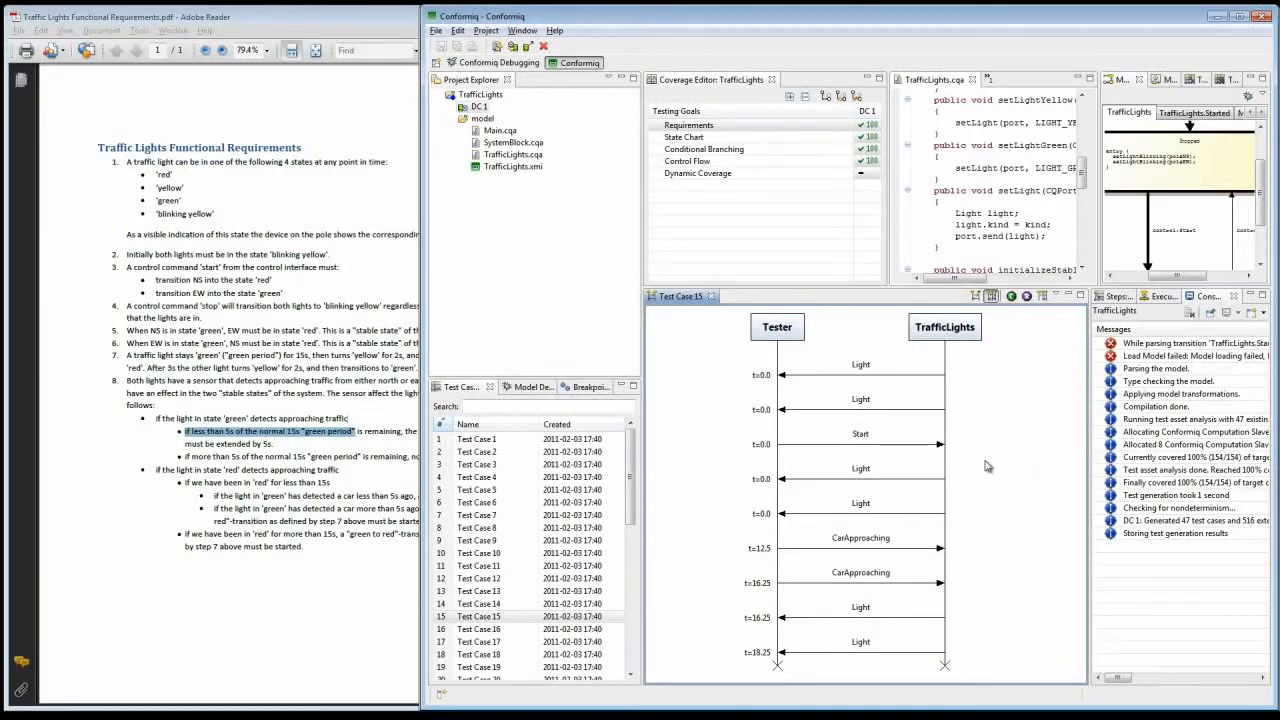
Step: Examine the path highlighted for Test Case 15 in the TrafficLights.Started diagram of the maximized Model Browser
double_click(1122, 82)
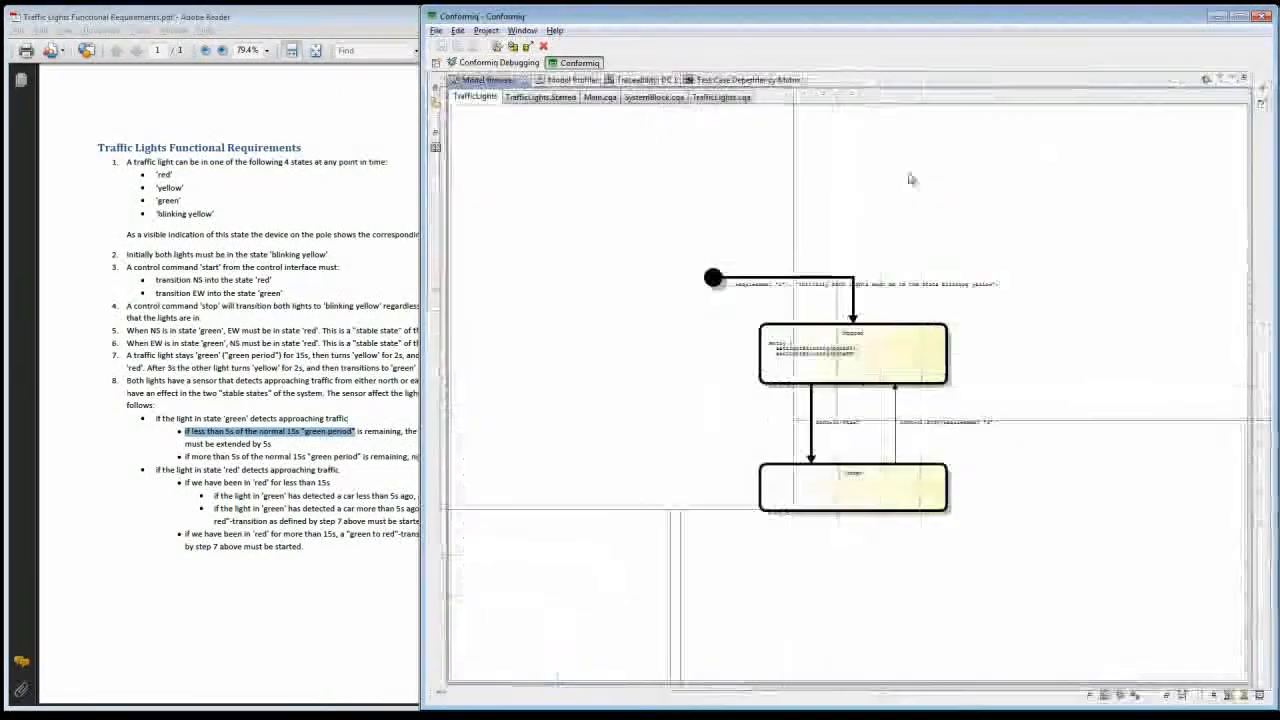
click(535, 101)
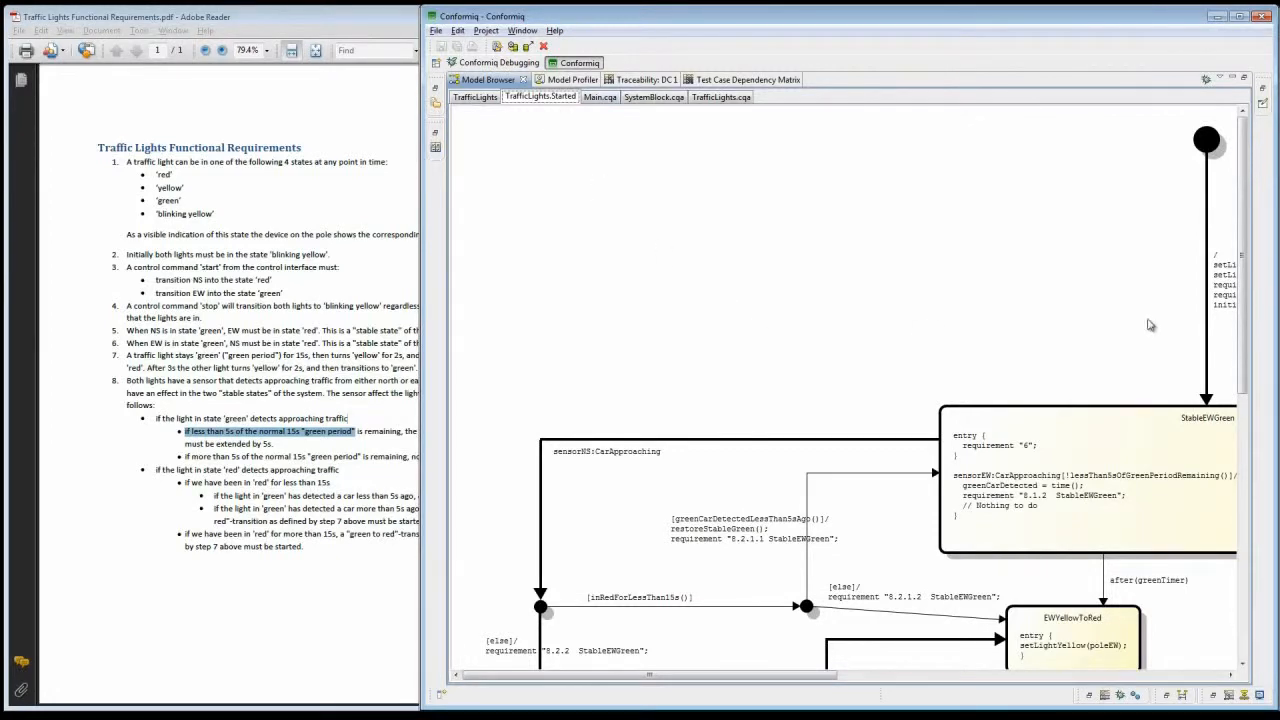
drag(1243, 316, 1243, 453)
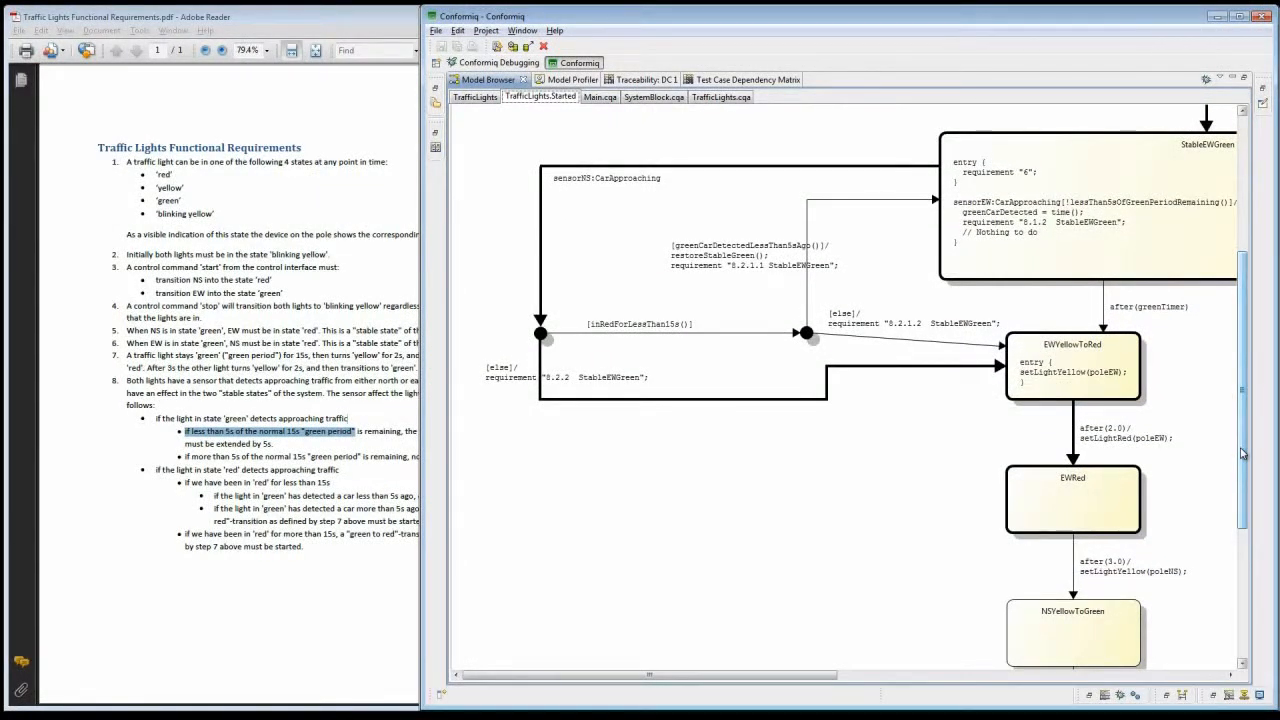
scroll(1242, 454, down, 3)
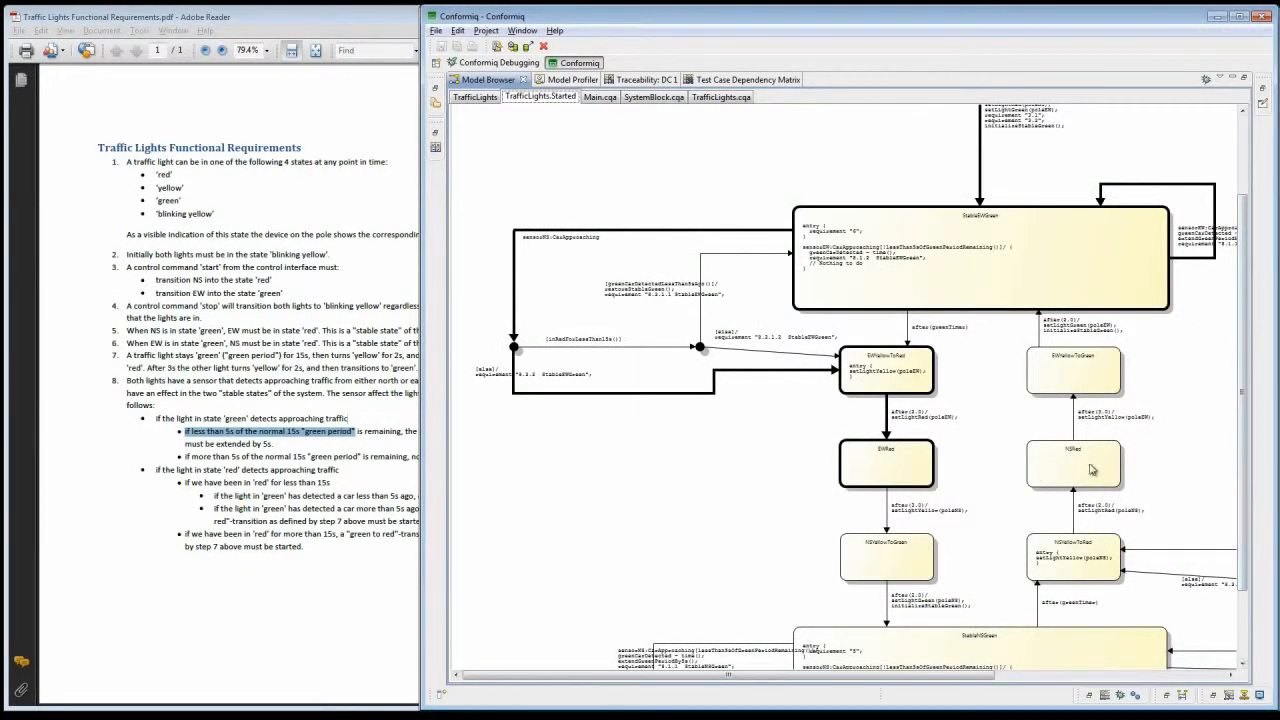
drag(892, 686, 975, 673)
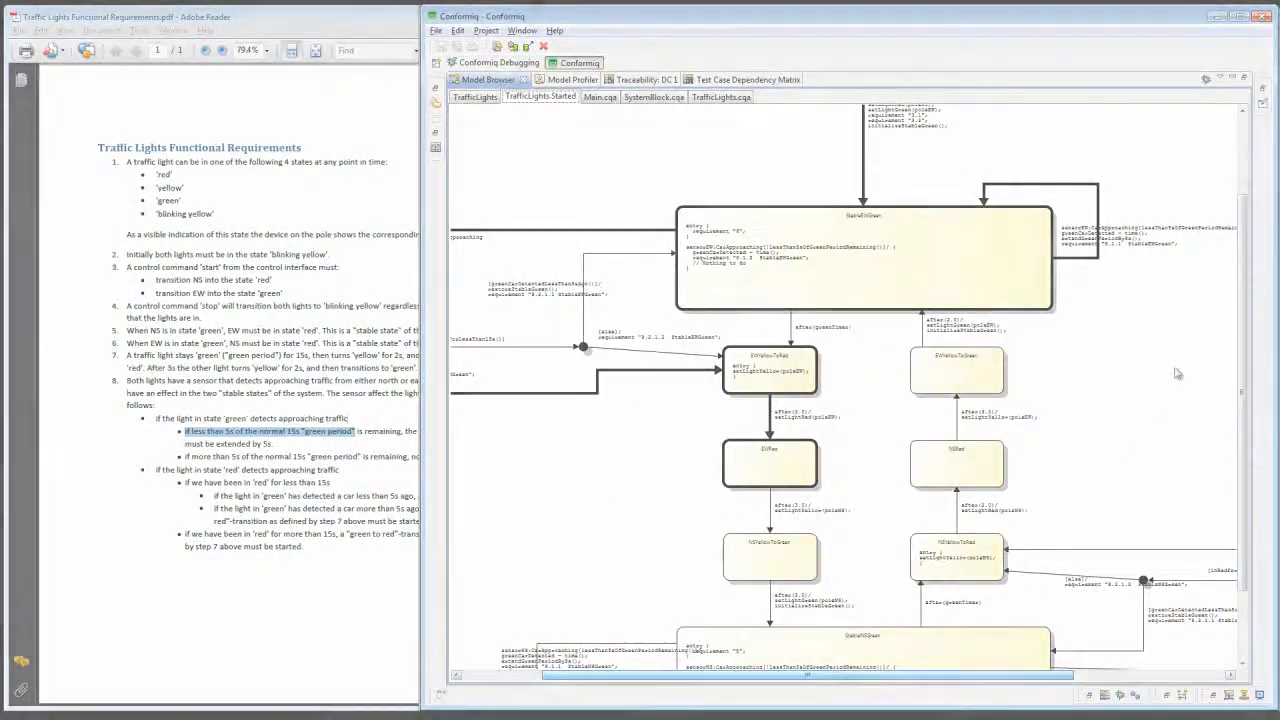